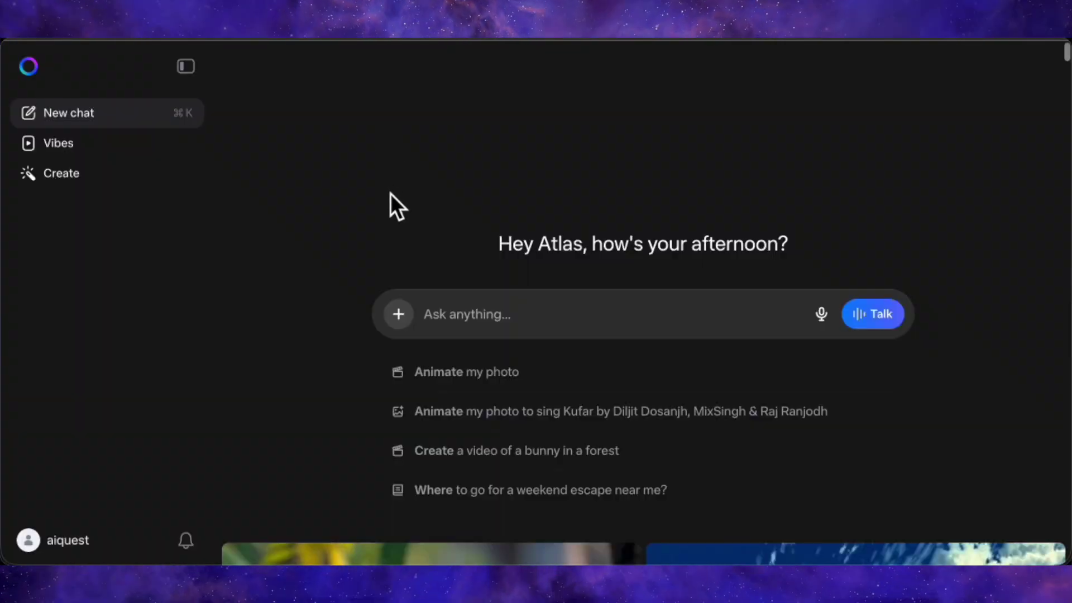
Look through more of the earlier lava-cube girl images.
click(415, 242)
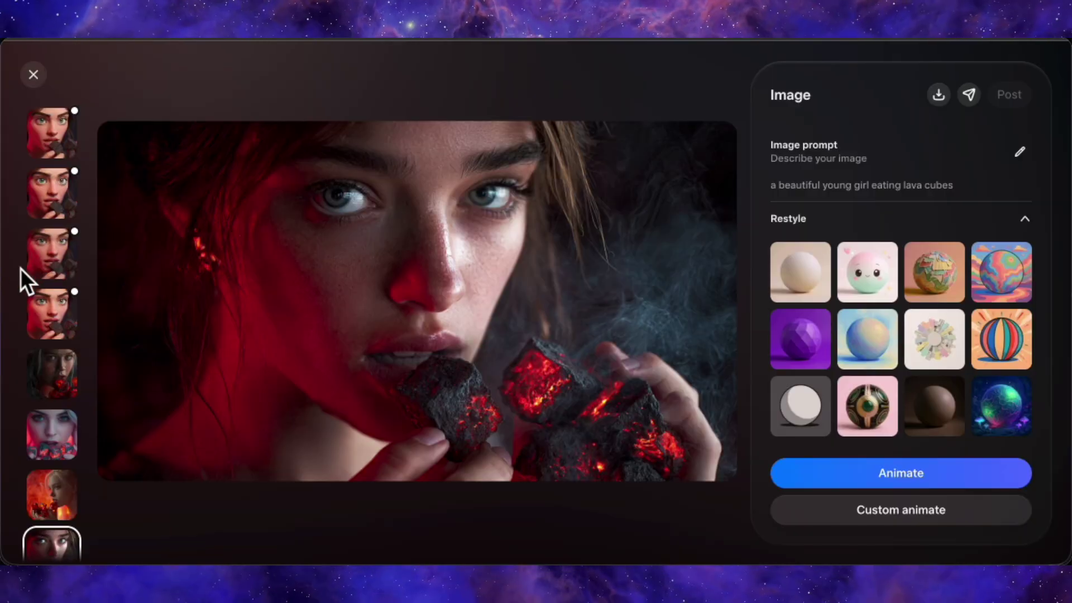
click(50, 304)
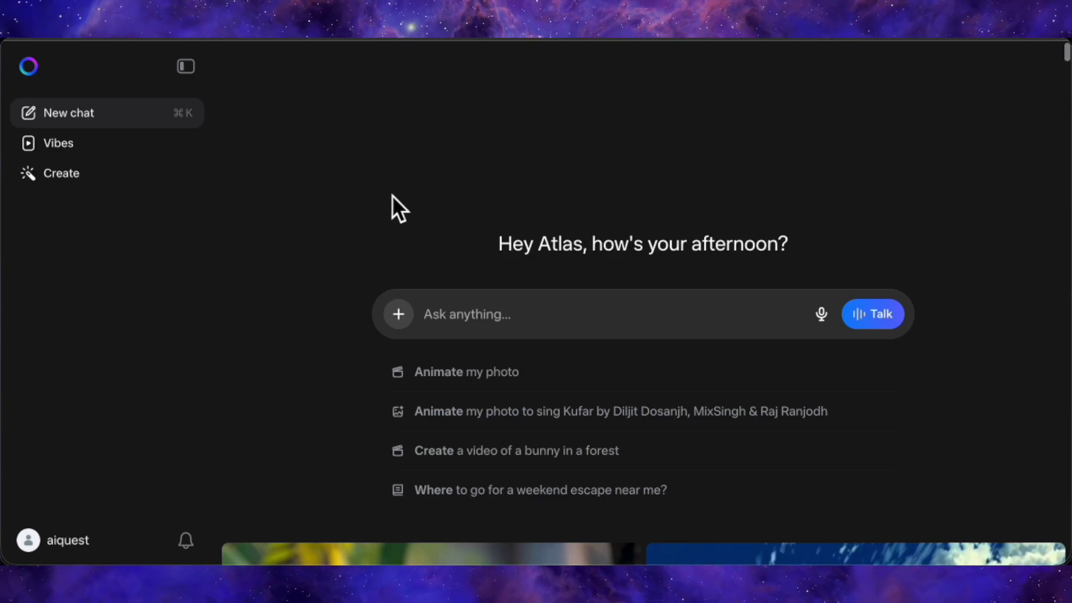
click(416, 242)
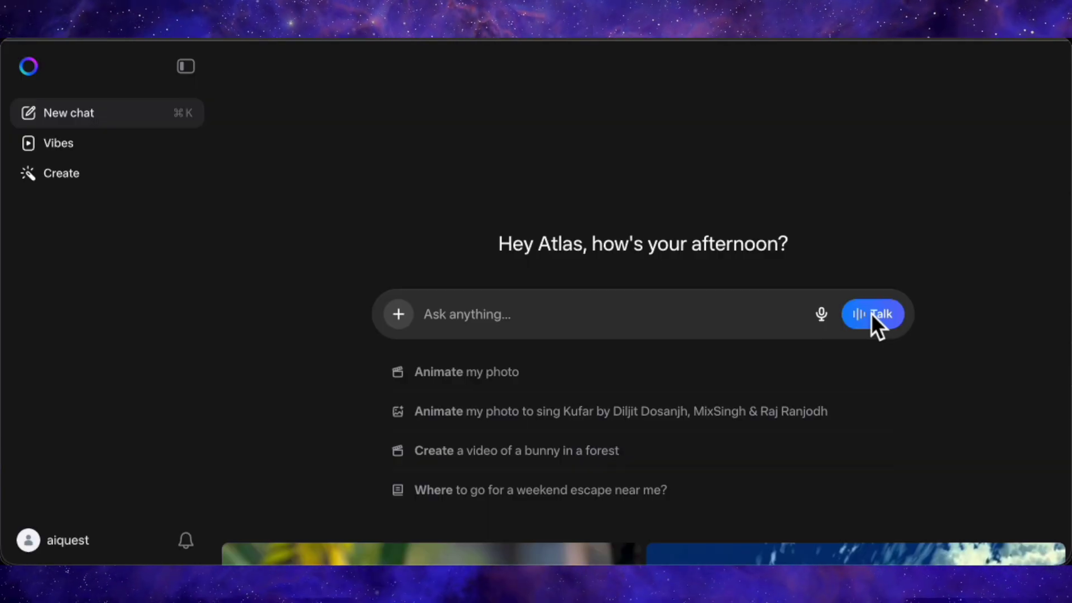
Scroll a long way through the community images and videos in Vibes, then go to Create.
scroll(628, 239, down, 6)
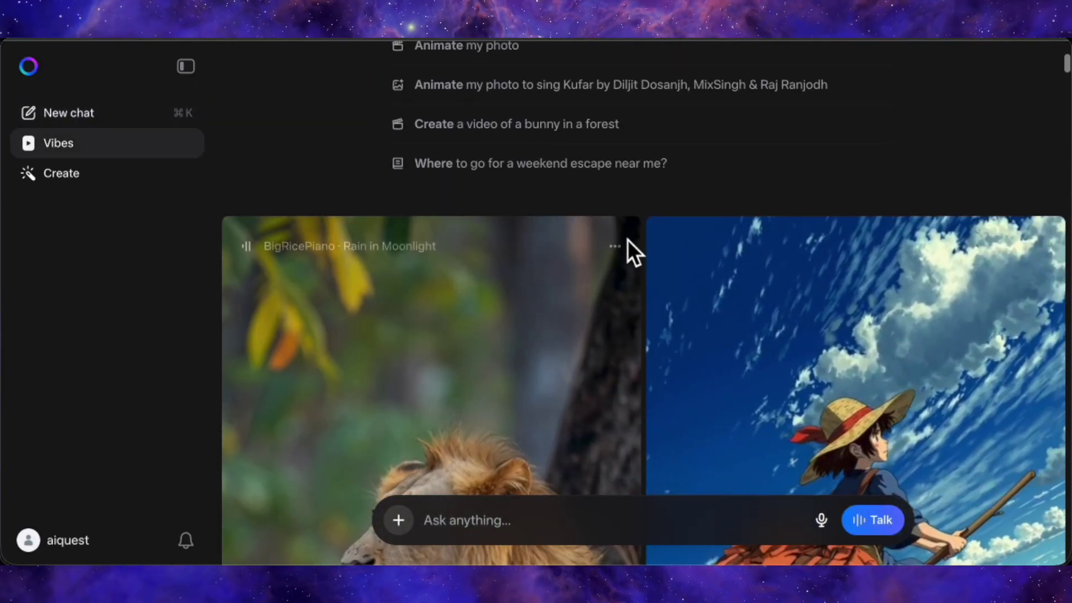
scroll(627, 240, down, 2)
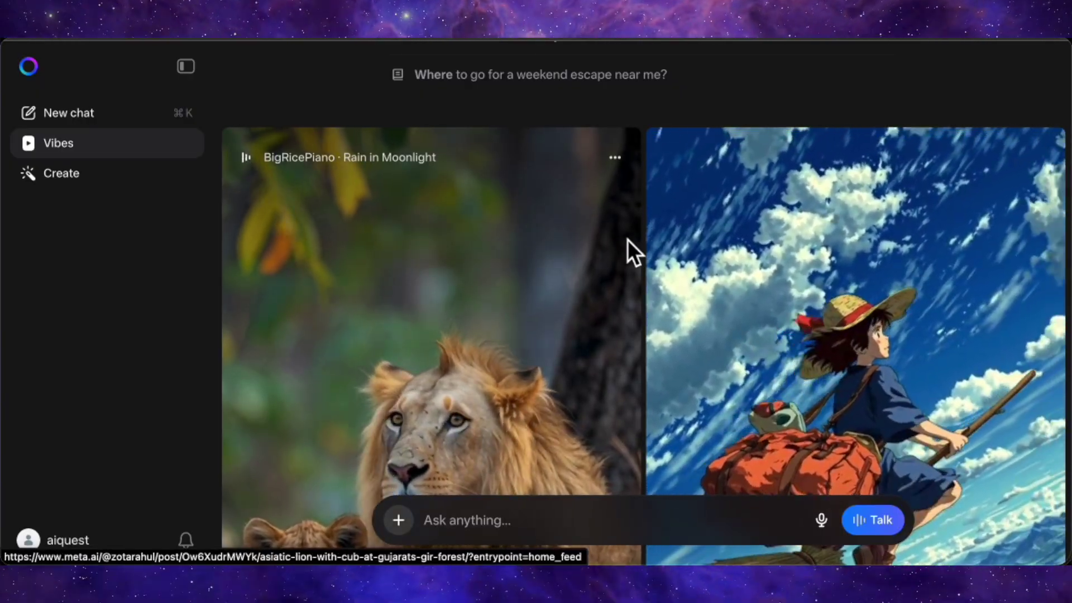
scroll(627, 239, down, 2)
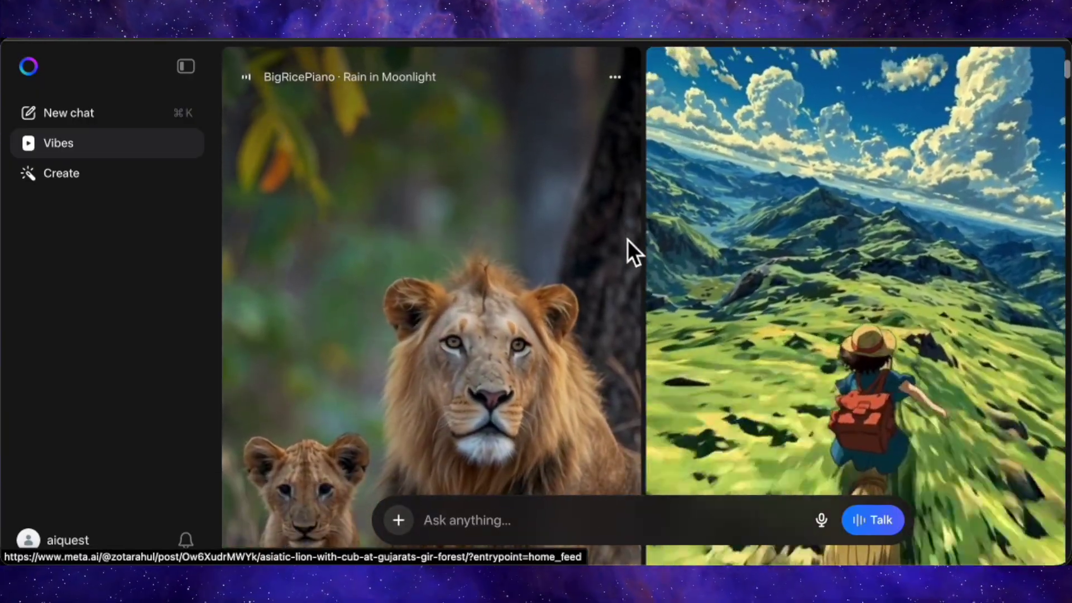
scroll(537, 383, down, 5)
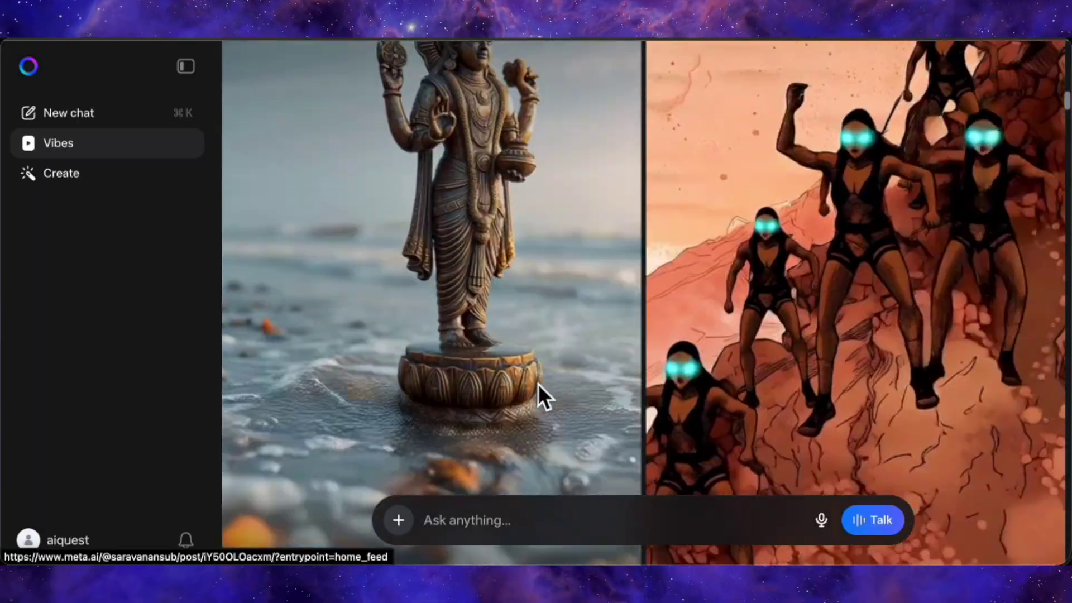
scroll(300, 384, down, 6)
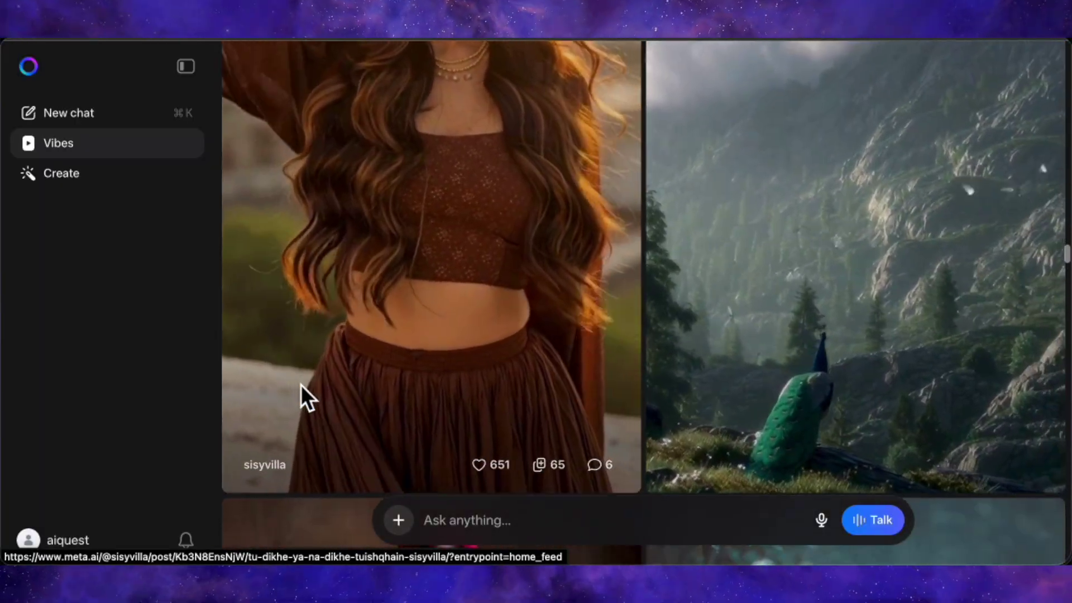
scroll(300, 383, down, 5)
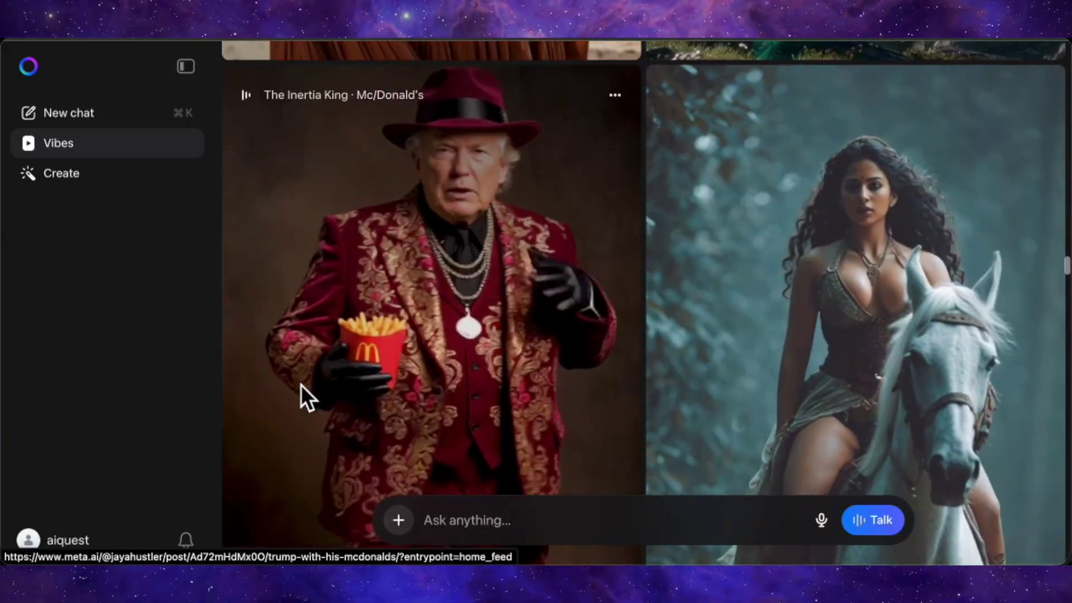
scroll(454, 408, down, 1)
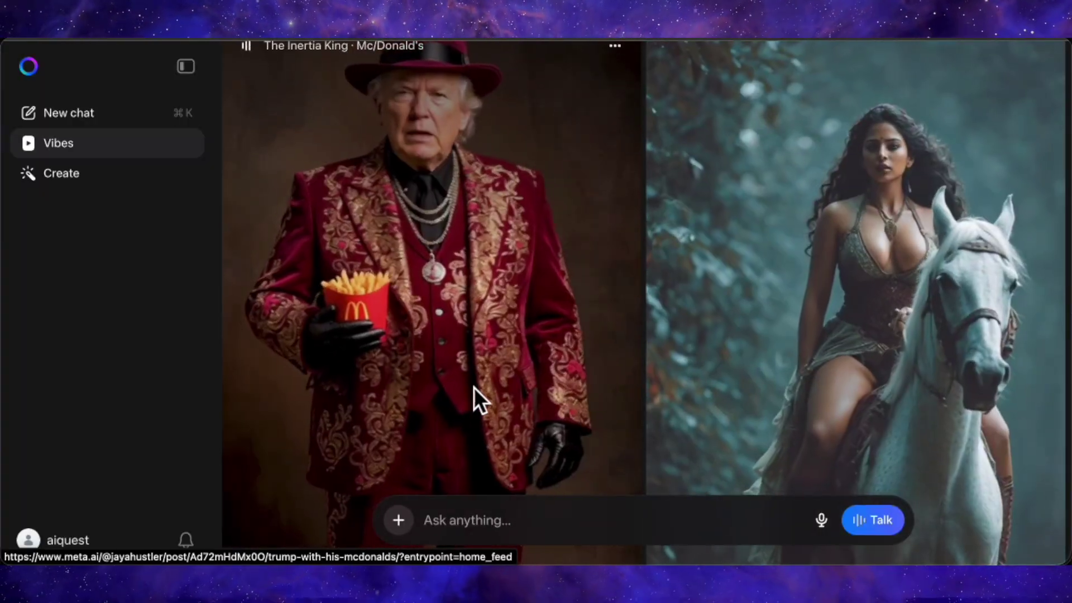
scroll(479, 385, down, 1)
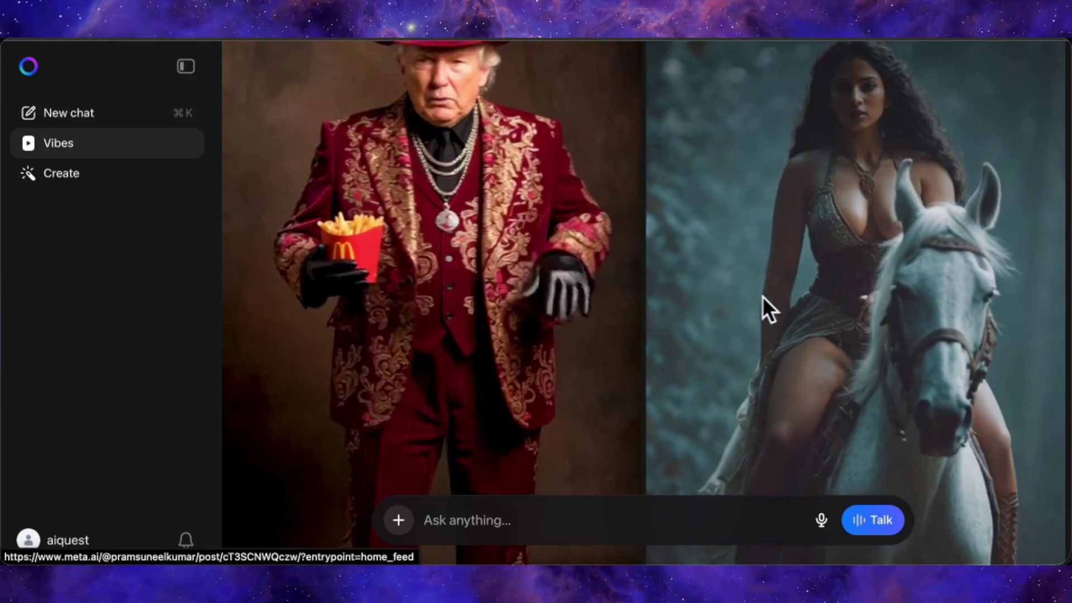
scroll(801, 380, down, 1)
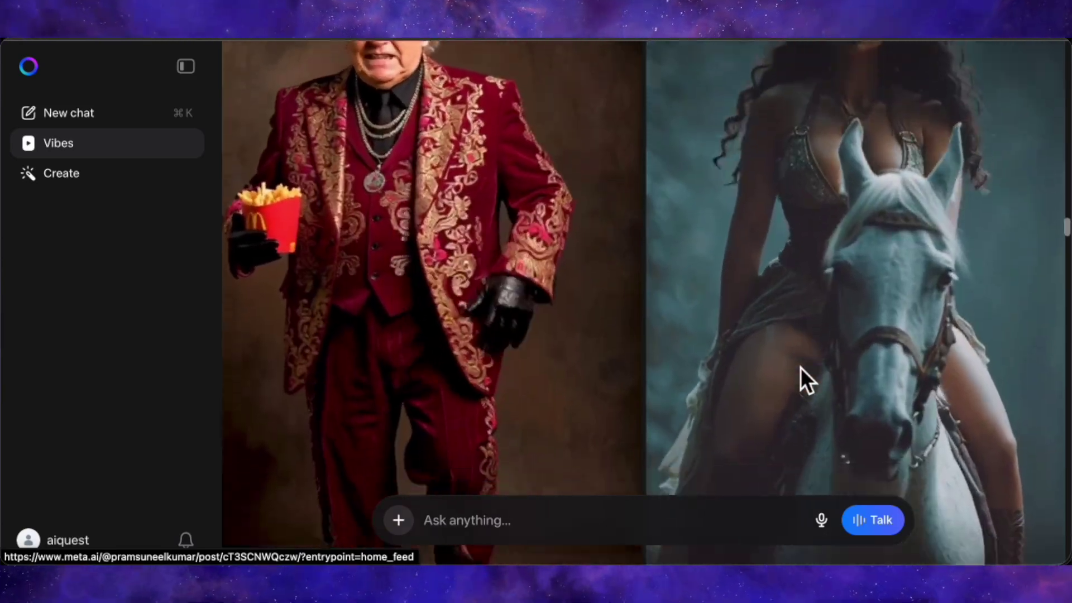
scroll(800, 367, down, 5)
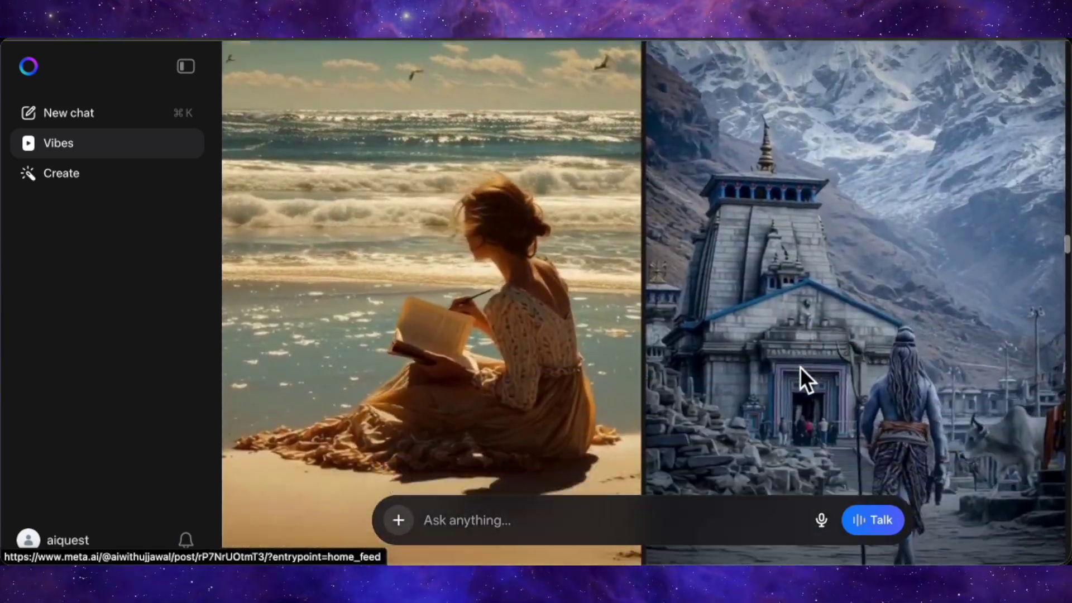
scroll(800, 366, down, 4)
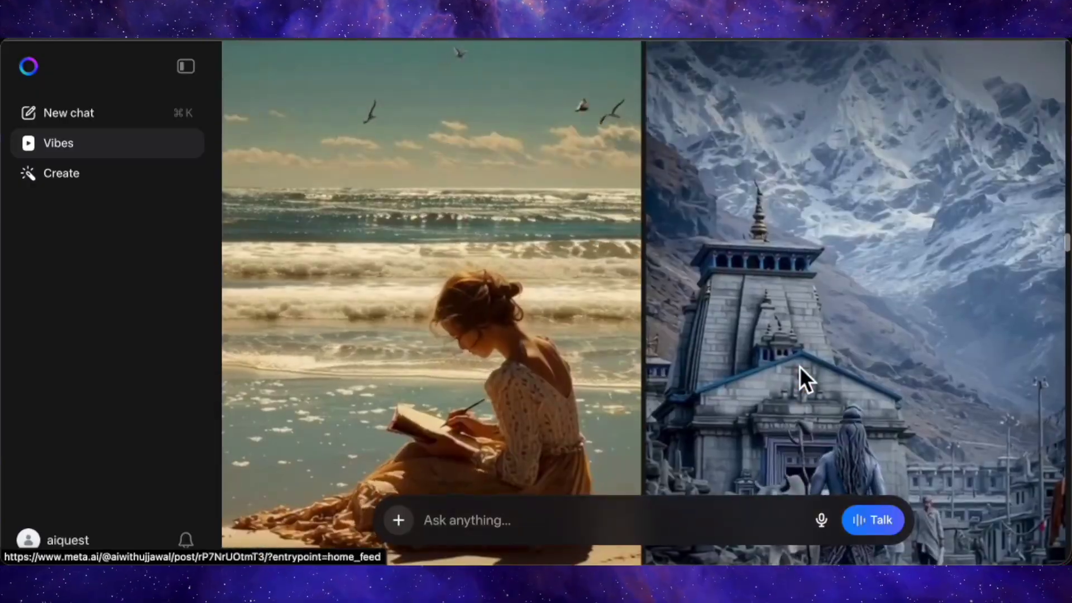
scroll(800, 366, down, 5)
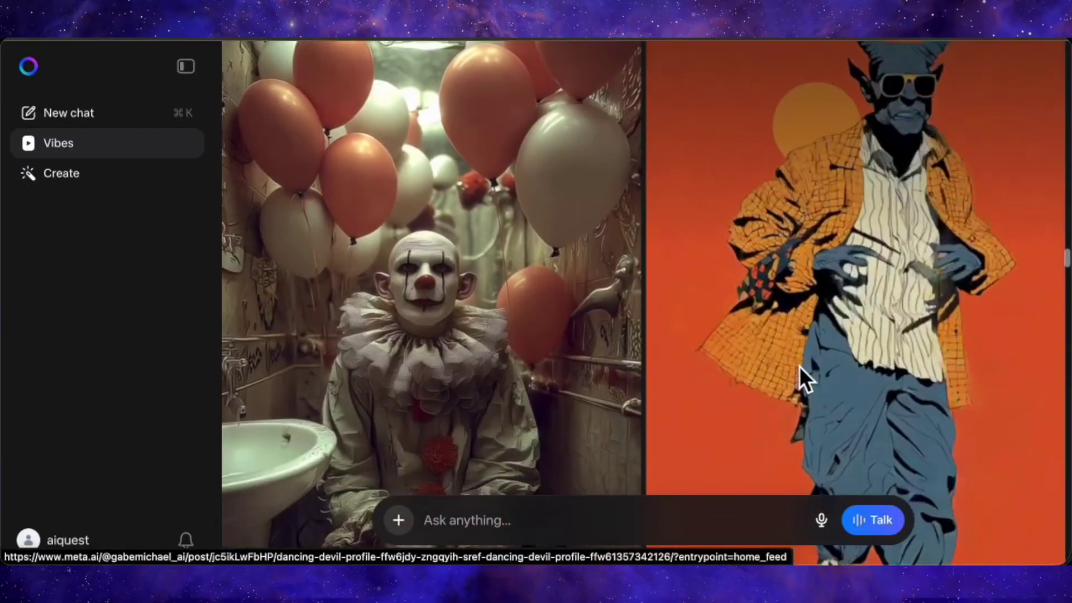
scroll(798, 367, down, 5)
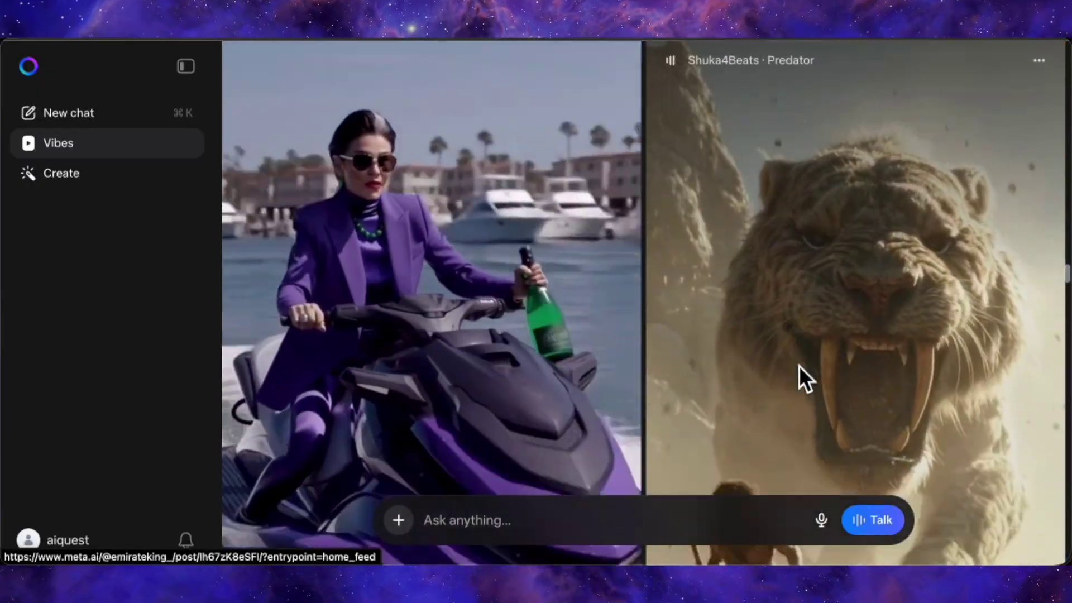
scroll(798, 366, down, 5)
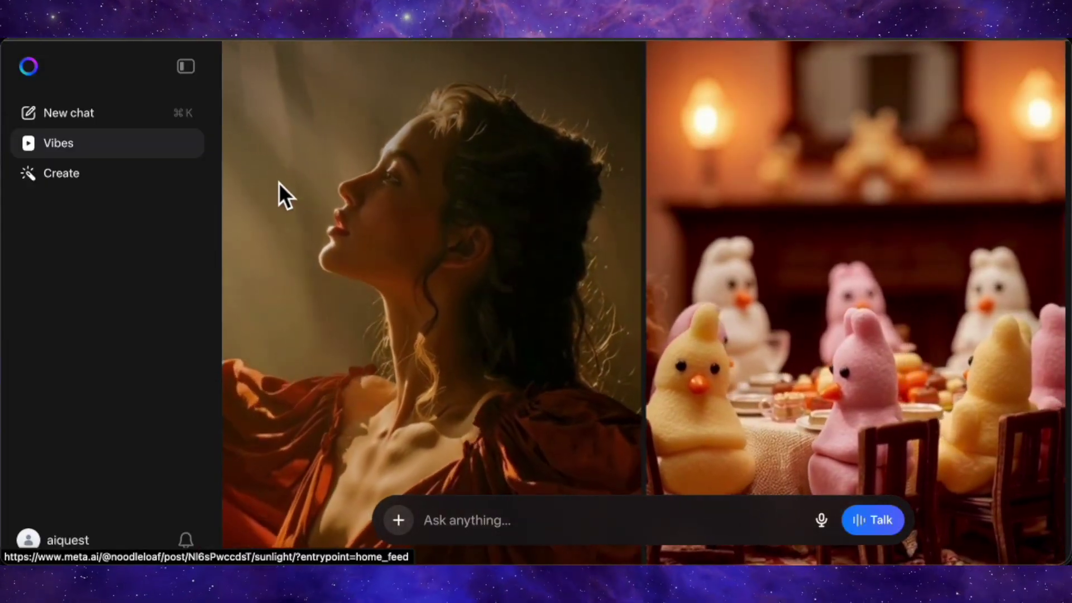
click(65, 177)
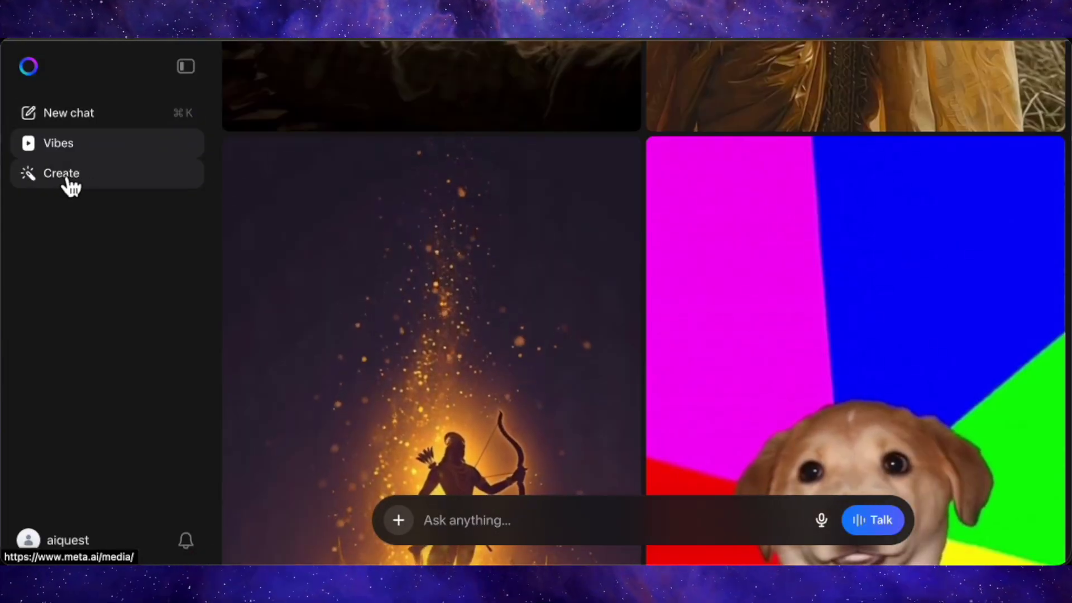
Set up a 16:9 Image request for 'a beutiful young girl eating lava cubes'.
click(68, 183)
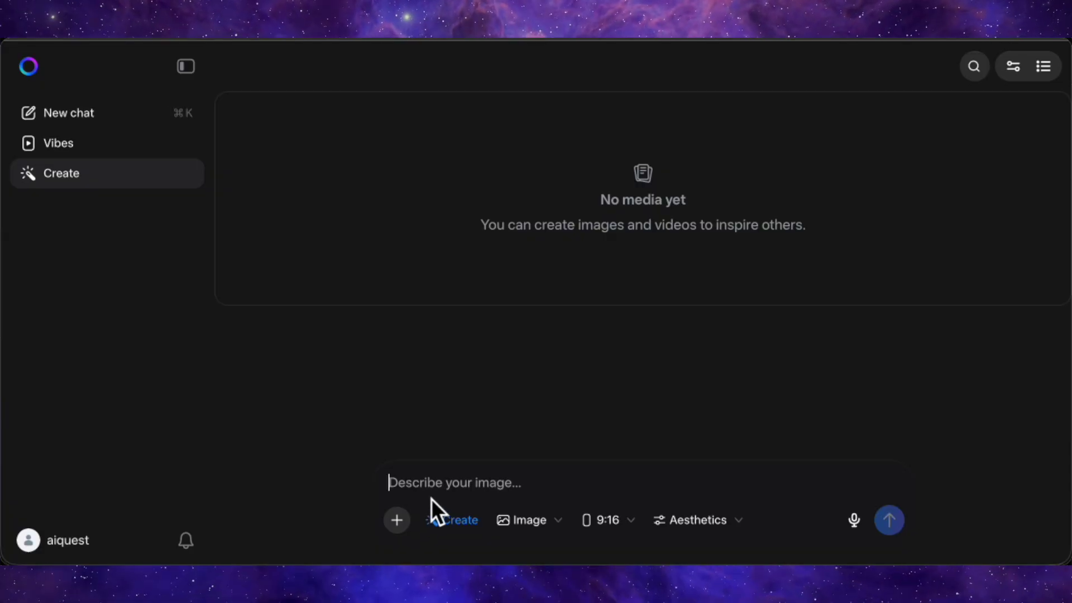
click(544, 524)
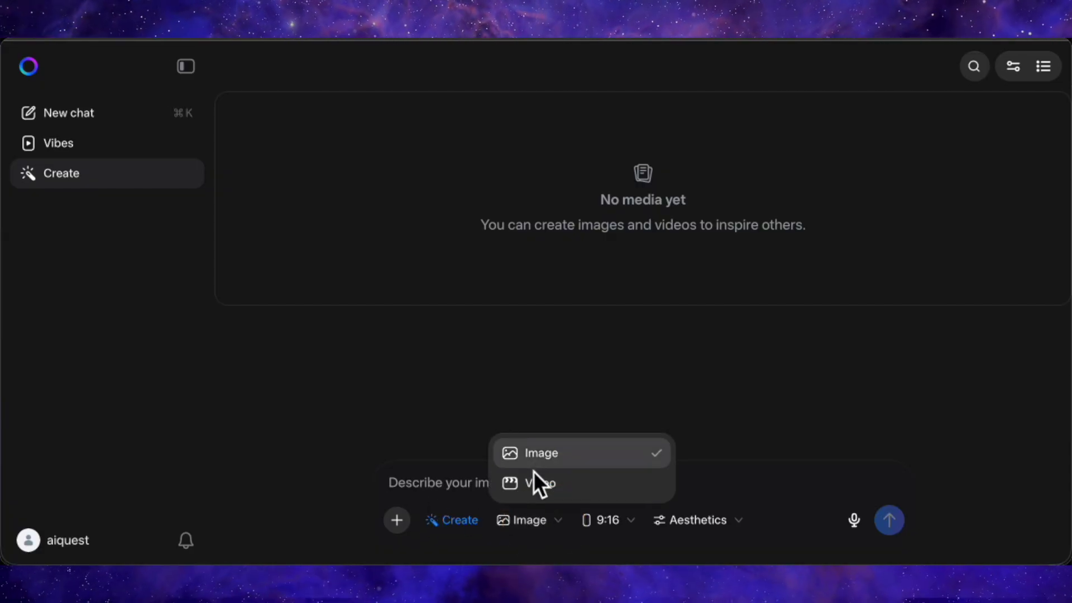
click(603, 522)
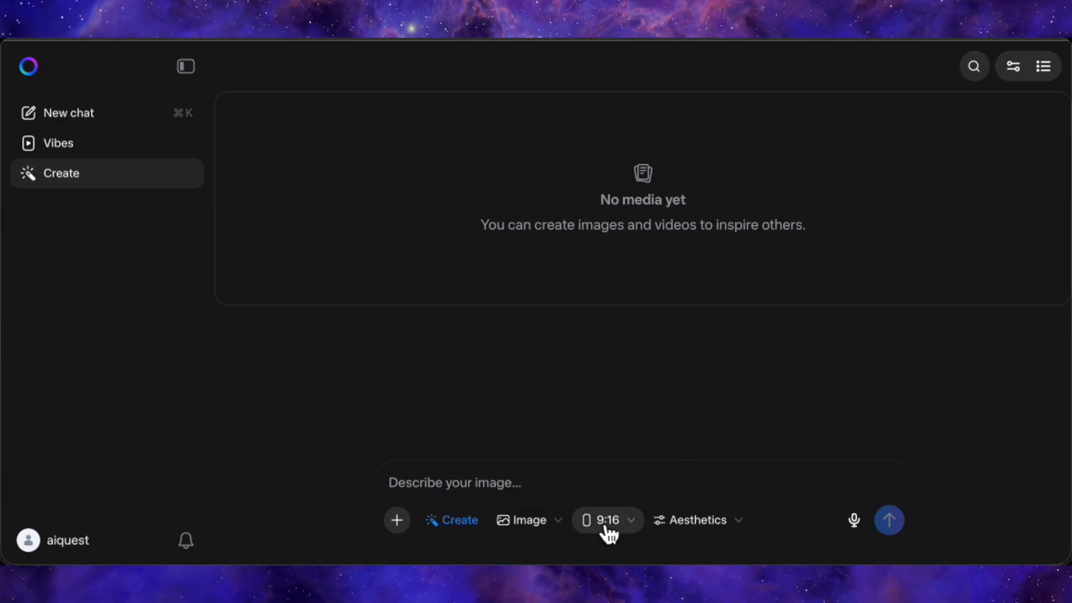
click(609, 522)
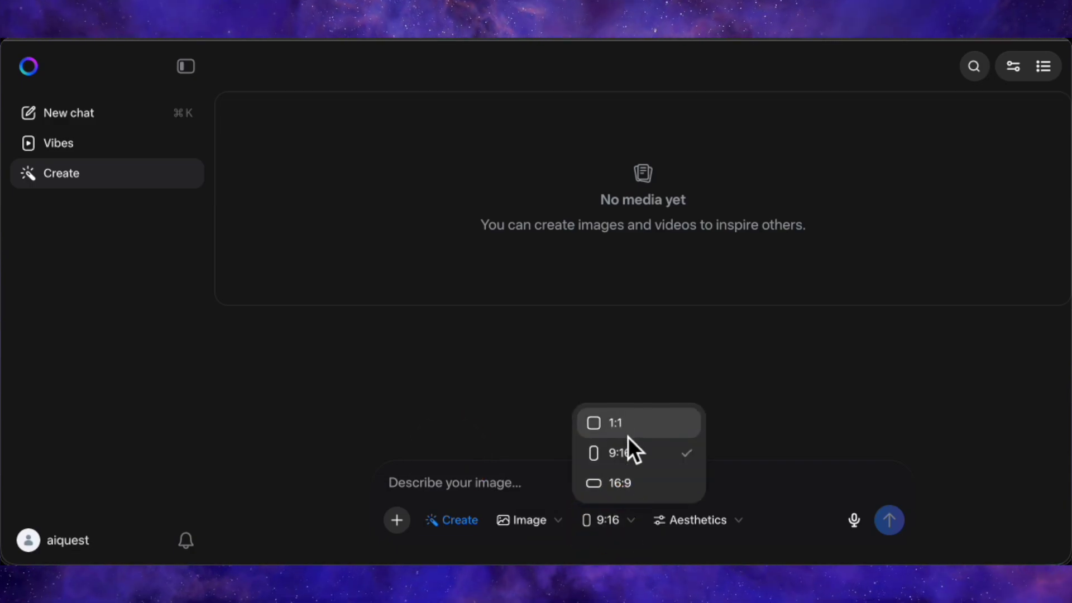
click(626, 528)
click(699, 523)
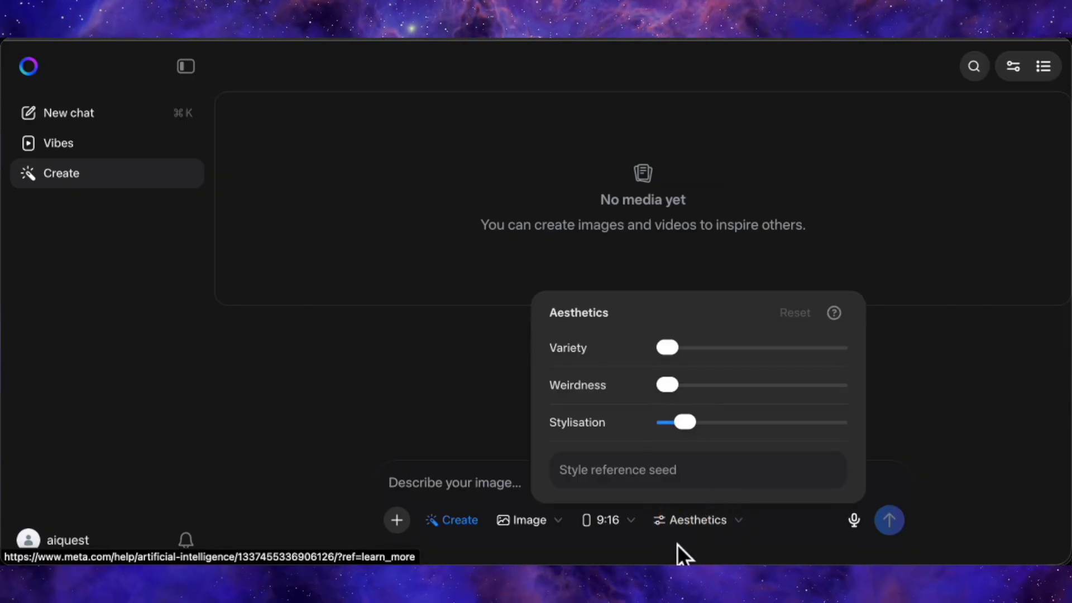
click(691, 525)
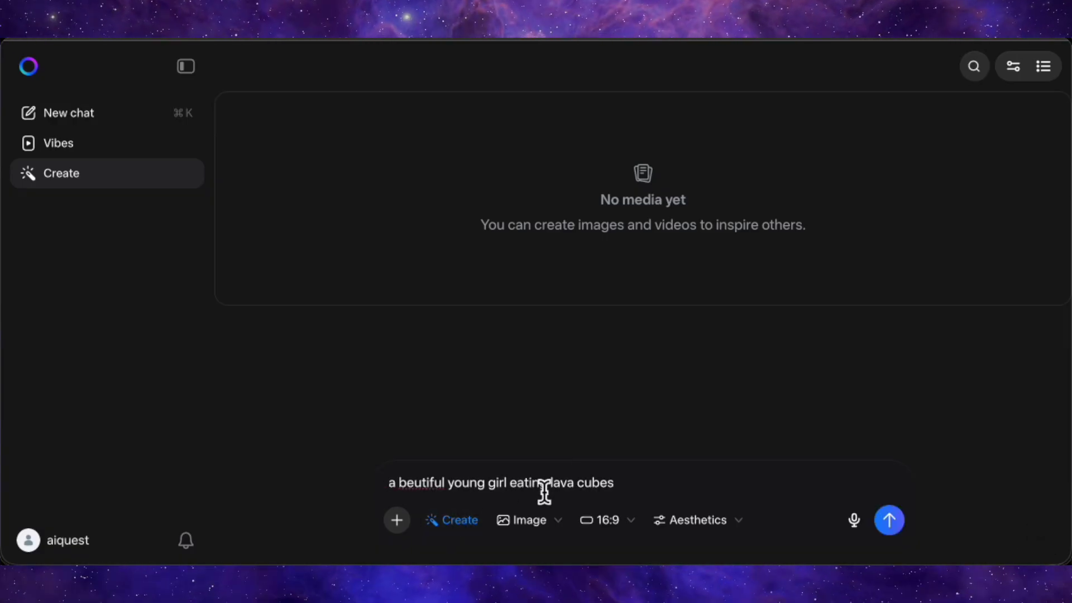
Correct the lava-cube prompt's spelling and generate the four 16:9 images.
click(573, 483)
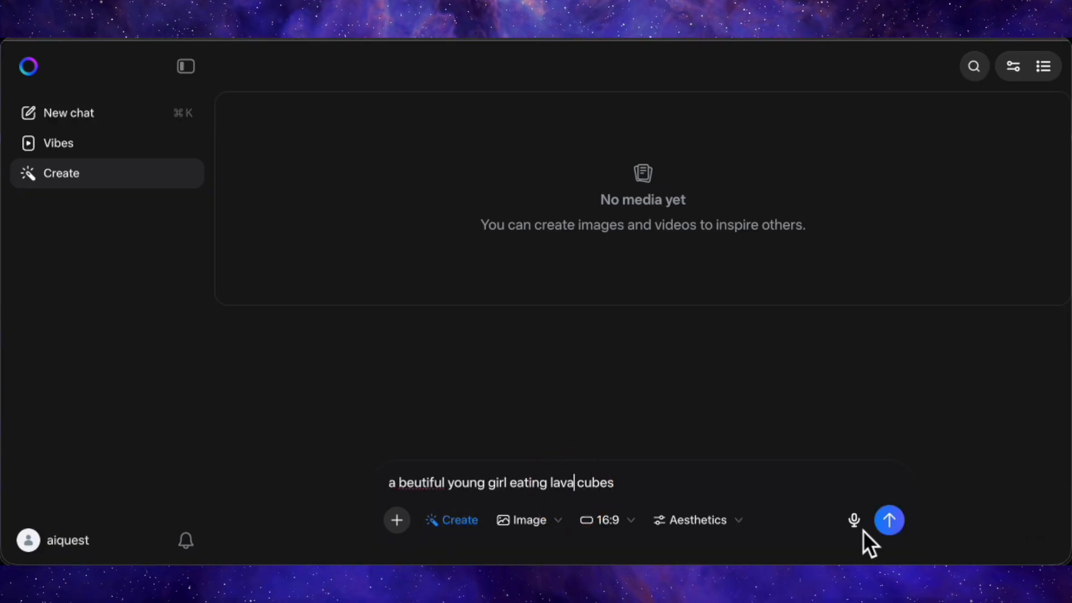
click(884, 528)
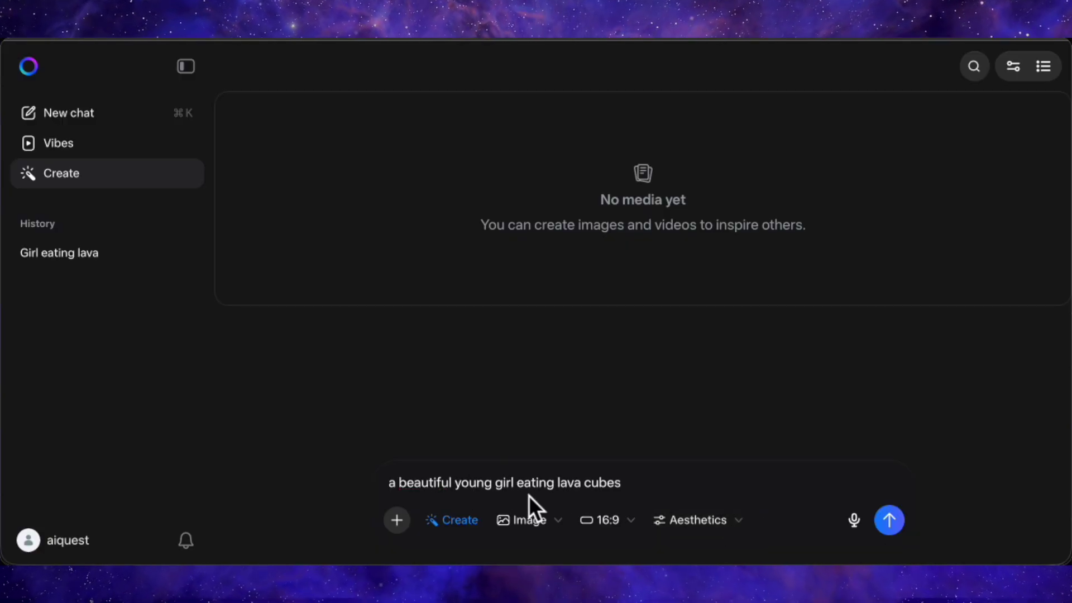
click(889, 522)
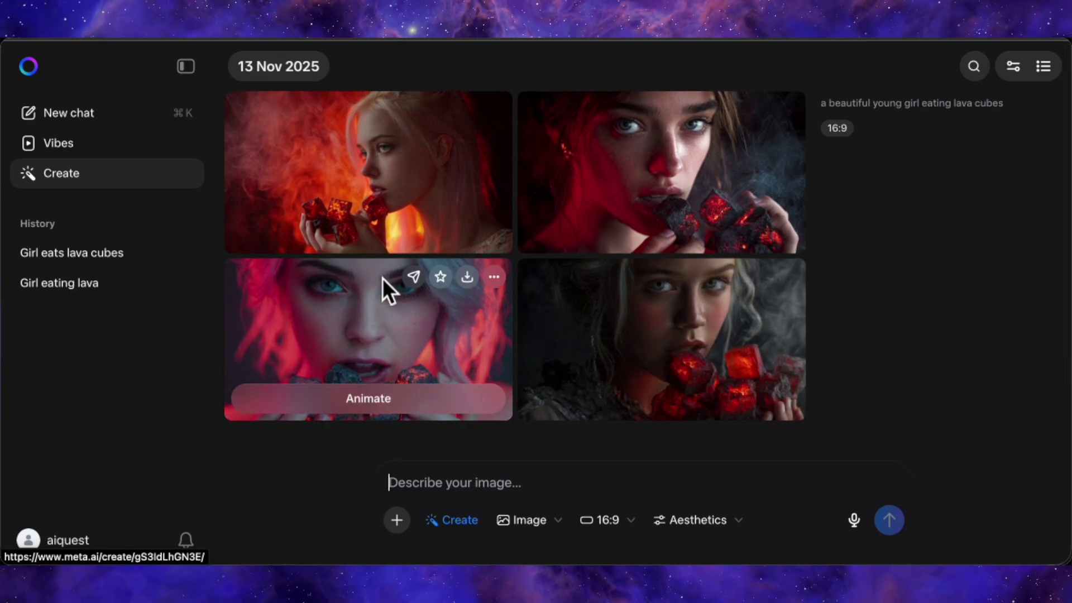
Open the lava girl images full size and step through to the fourth one.
click(404, 341)
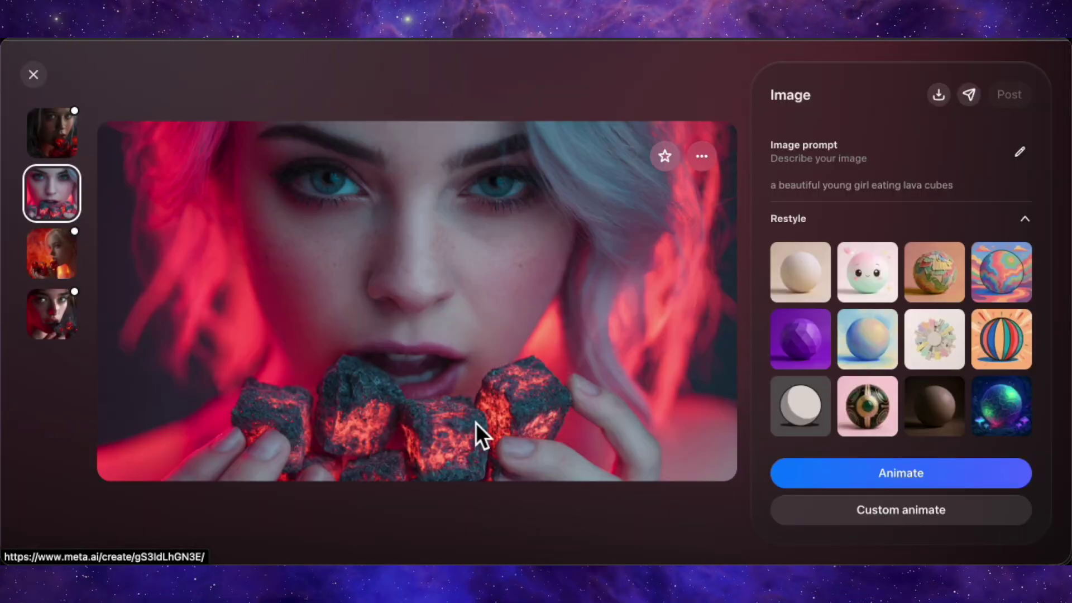
click(66, 149)
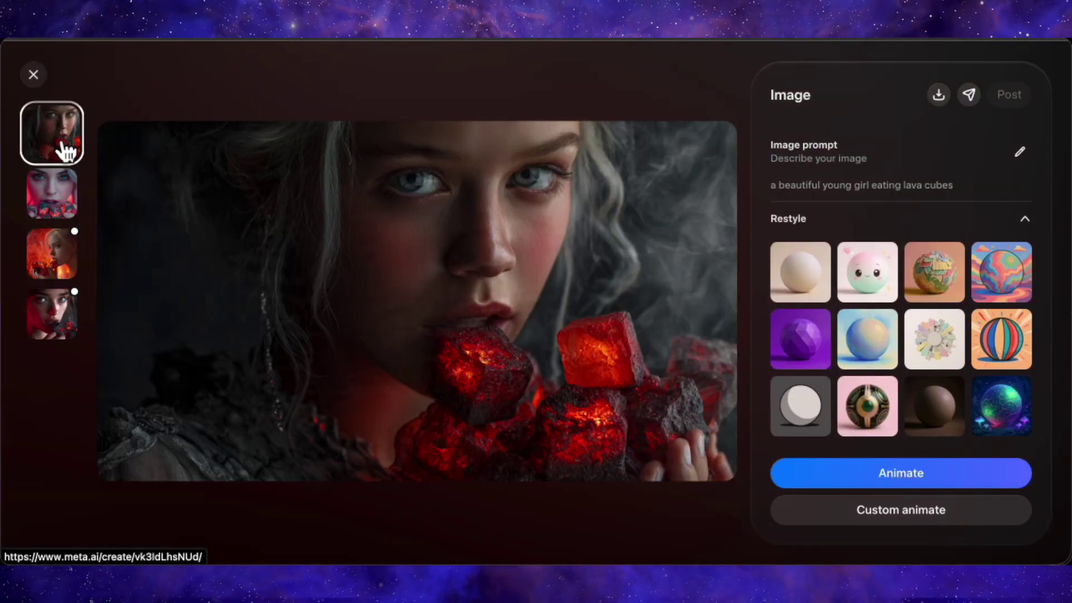
click(62, 275)
click(61, 327)
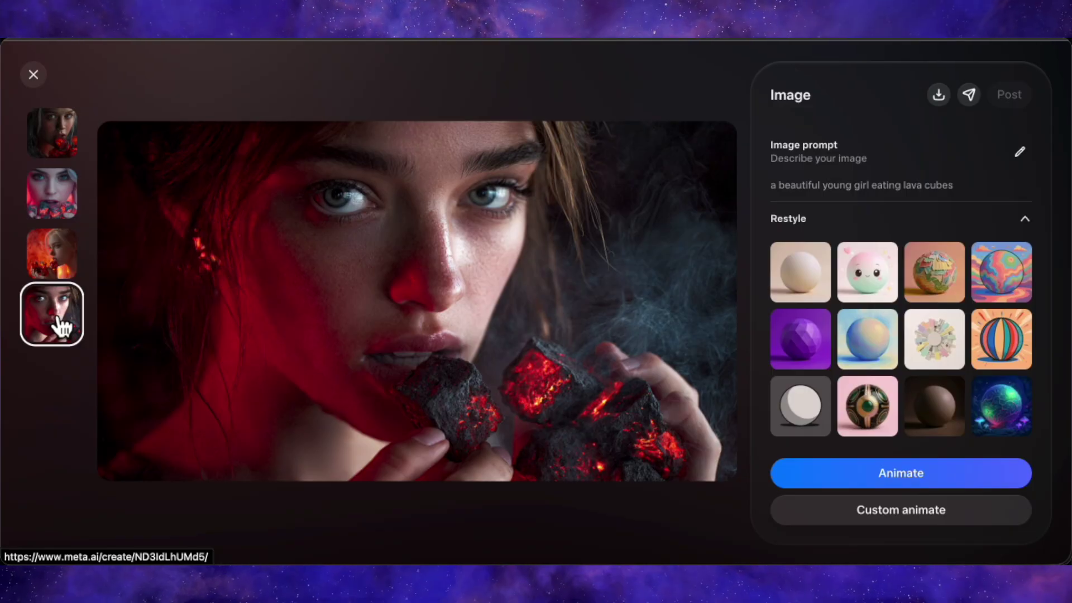
Apply the 3D restyle, browse the cartoon versions, and open the white-haired lava cube image.
click(812, 273)
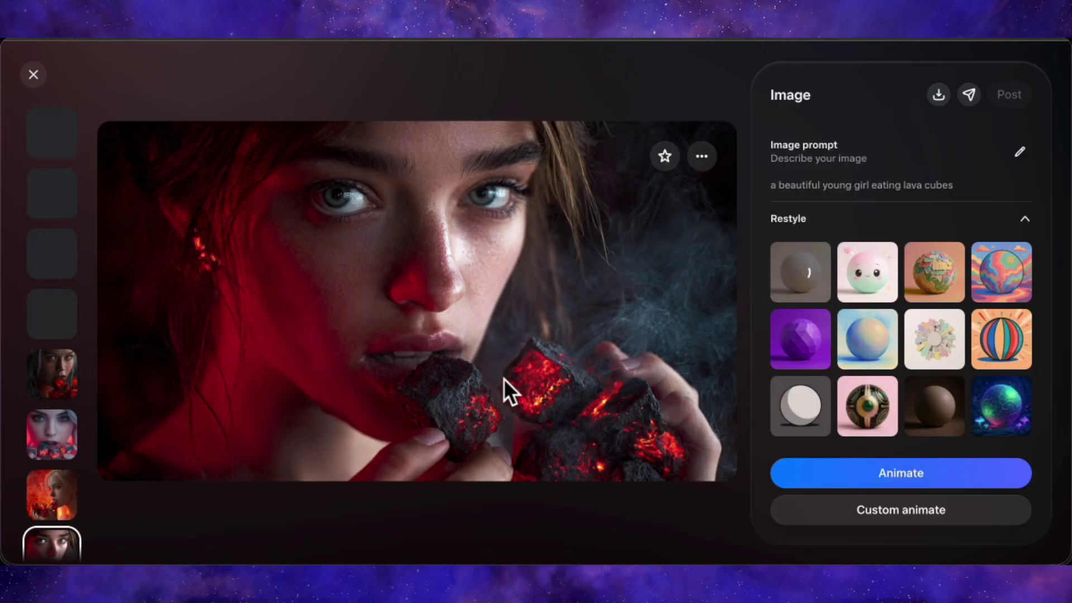
click(53, 308)
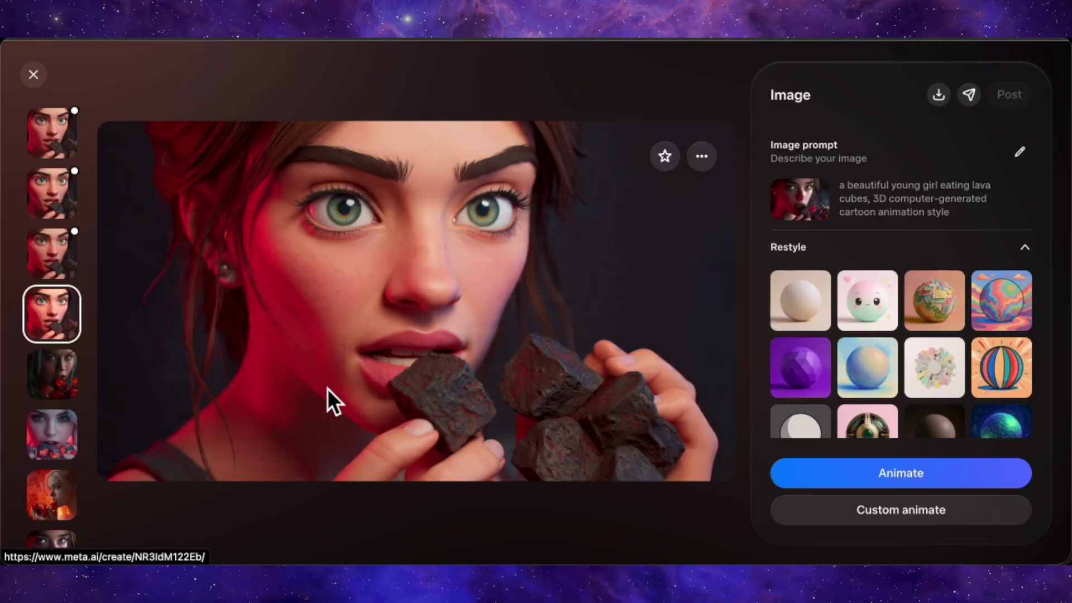
key(Up)
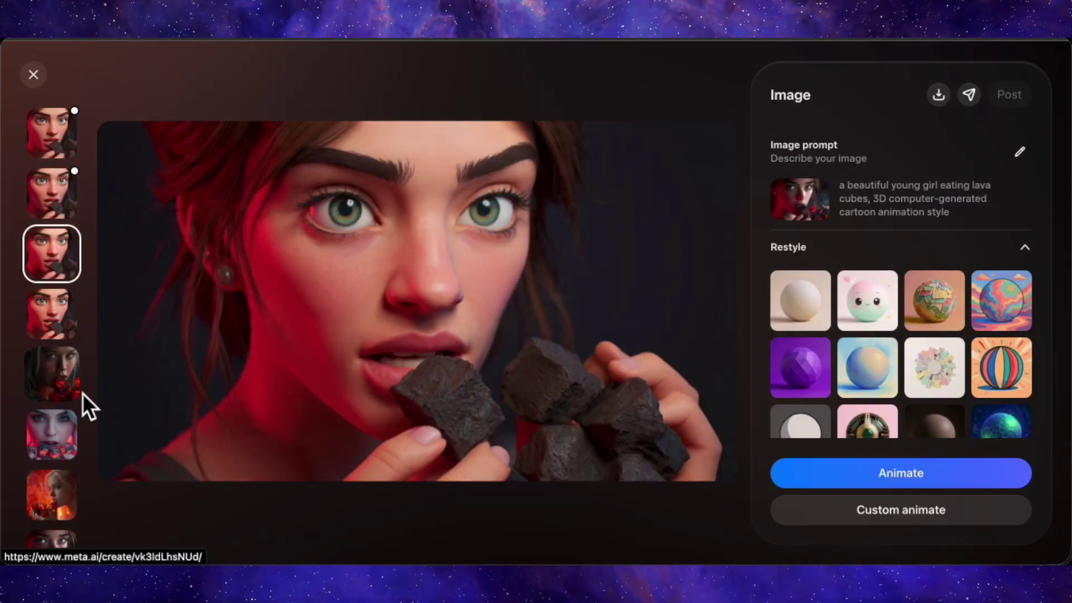
click(64, 432)
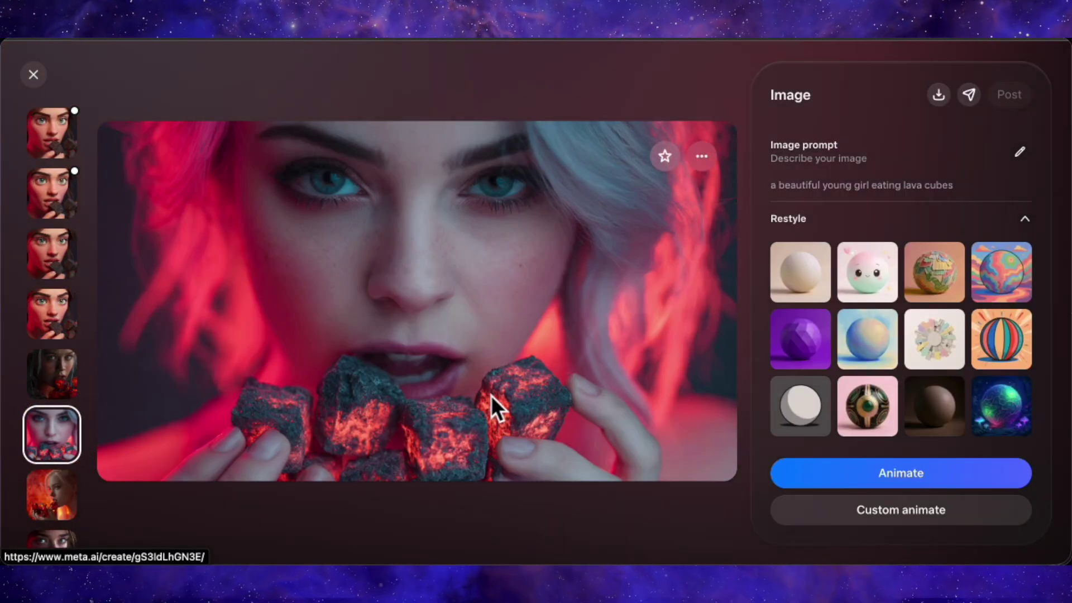
Edit the white-haired girl image with the request 'add sunglasses'.
scroll(826, 339, down, 3)
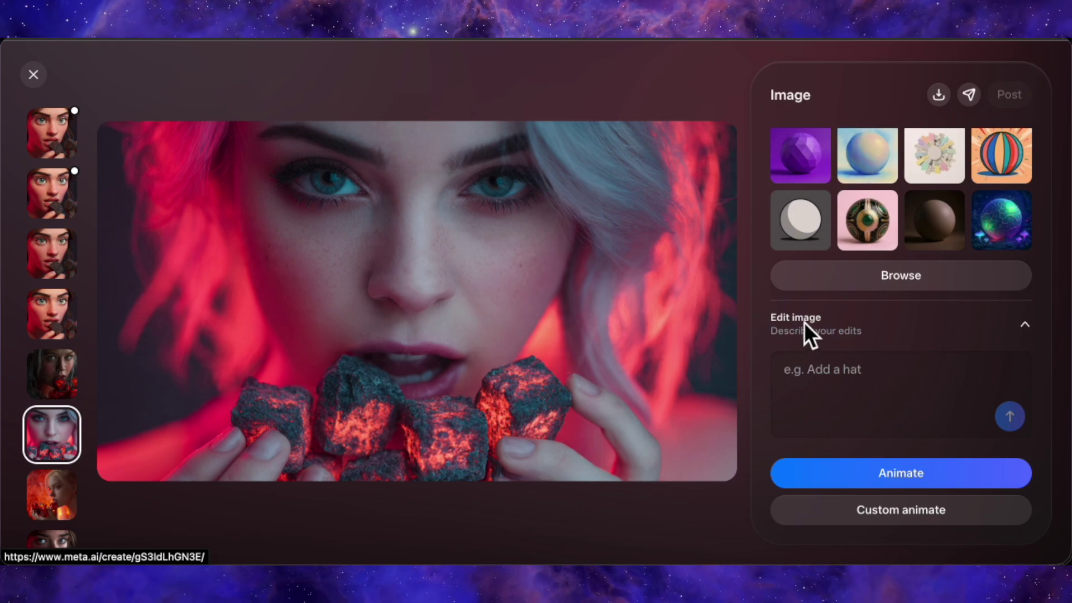
click(825, 373)
text(add sunglasses)
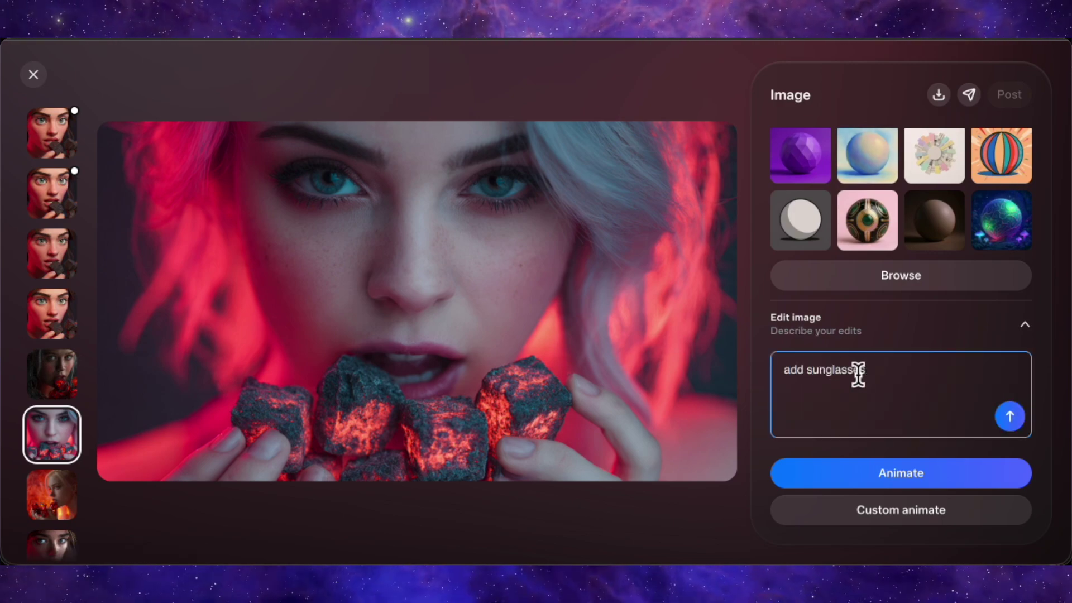
click(1008, 419)
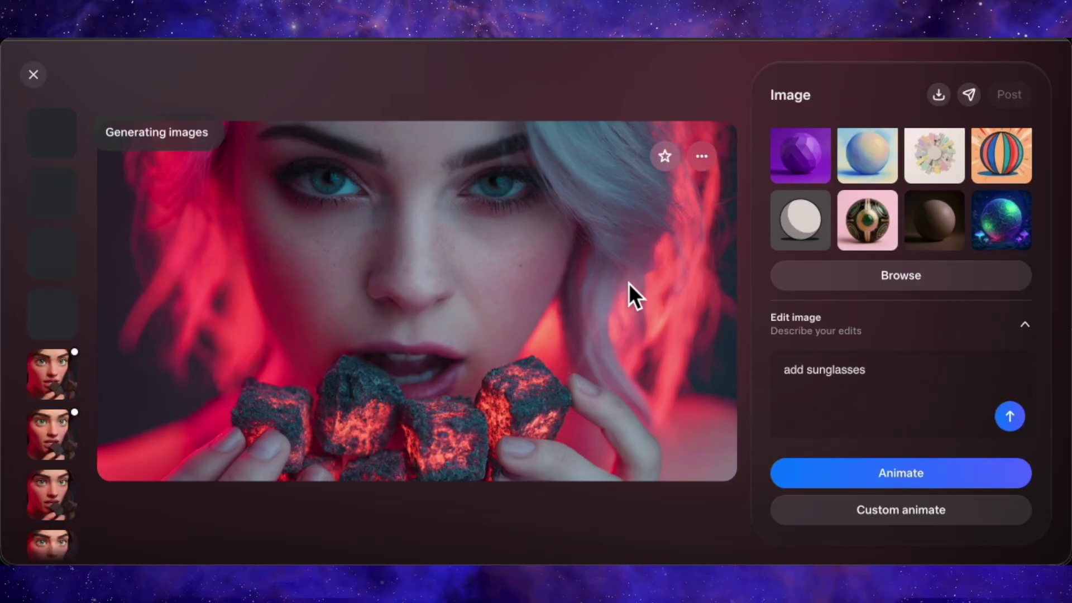
Review the four sunglasses variations, from the fourth back to the first.
click(52, 313)
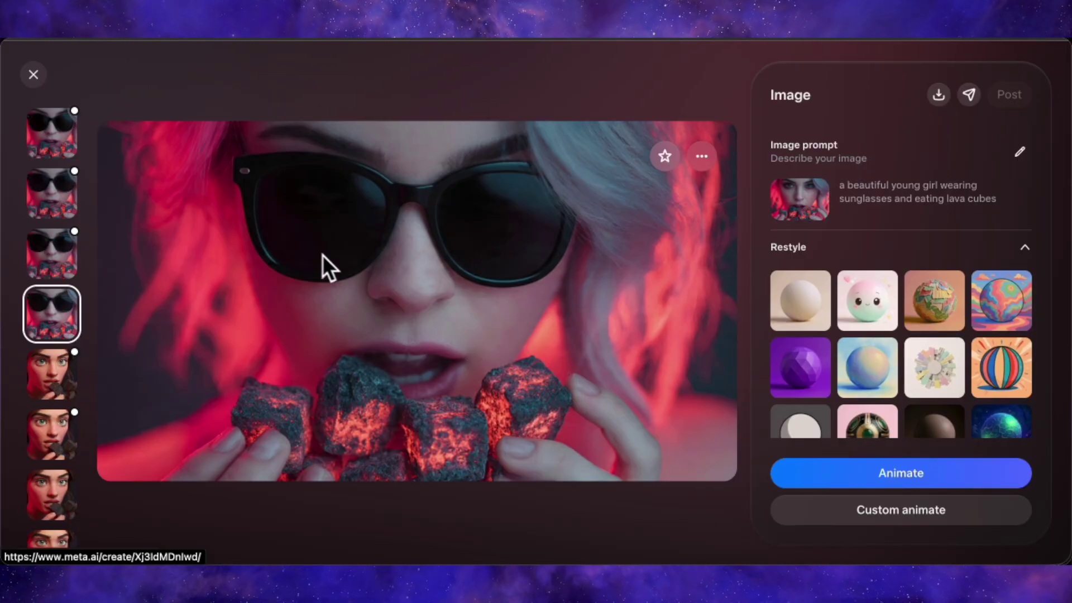
click(52, 254)
click(55, 202)
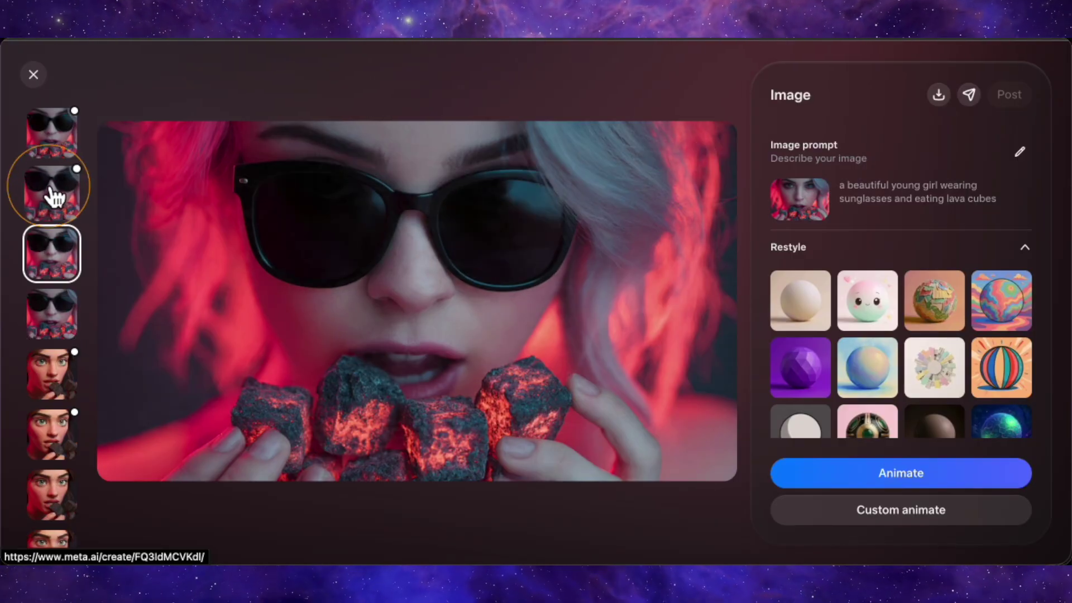
click(55, 198)
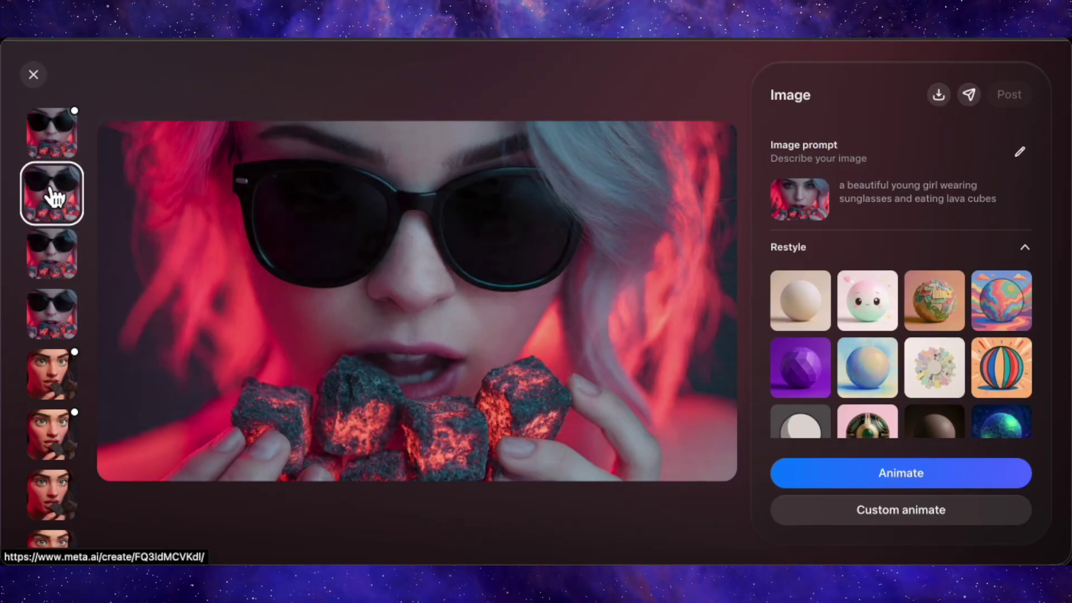
click(54, 134)
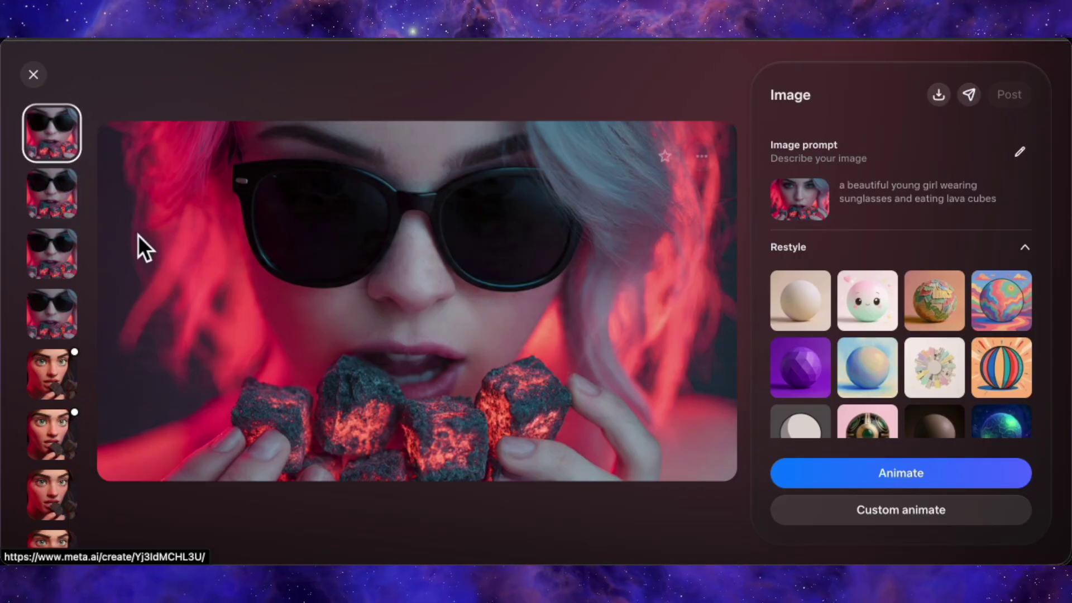
Animate the white-haired lava cube image via Custom animate and return to the 'Girl eats lava cubes' chat.
scroll(889, 459, down, 4)
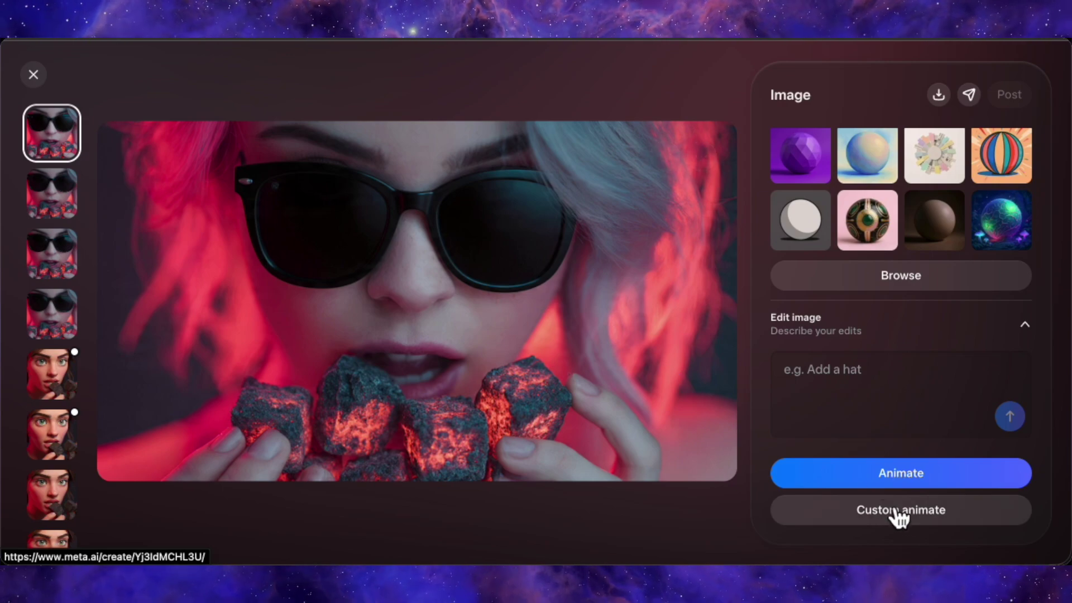
click(911, 519)
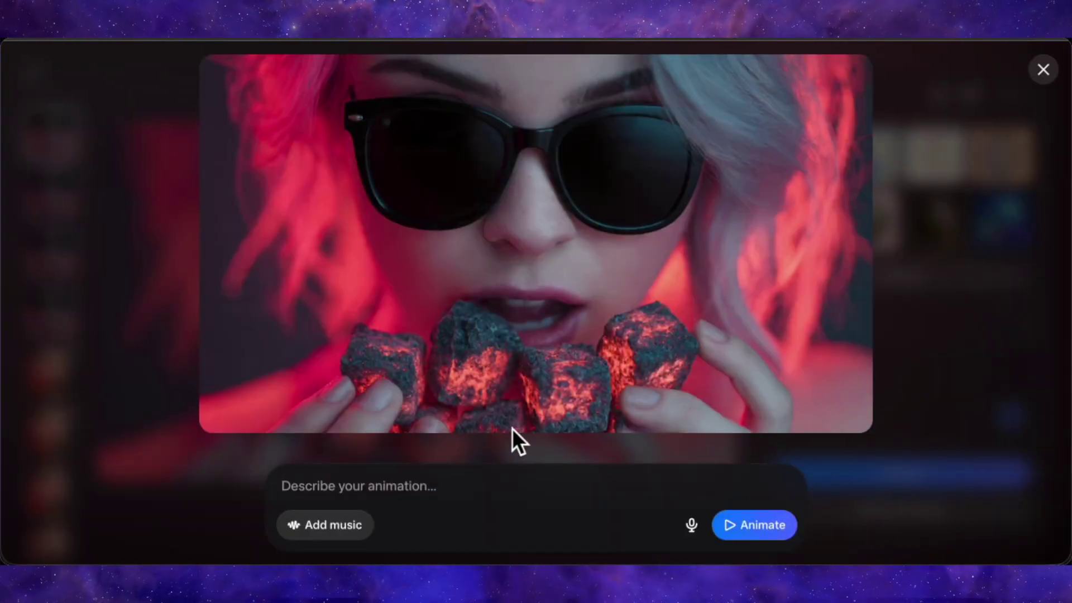
click(379, 471)
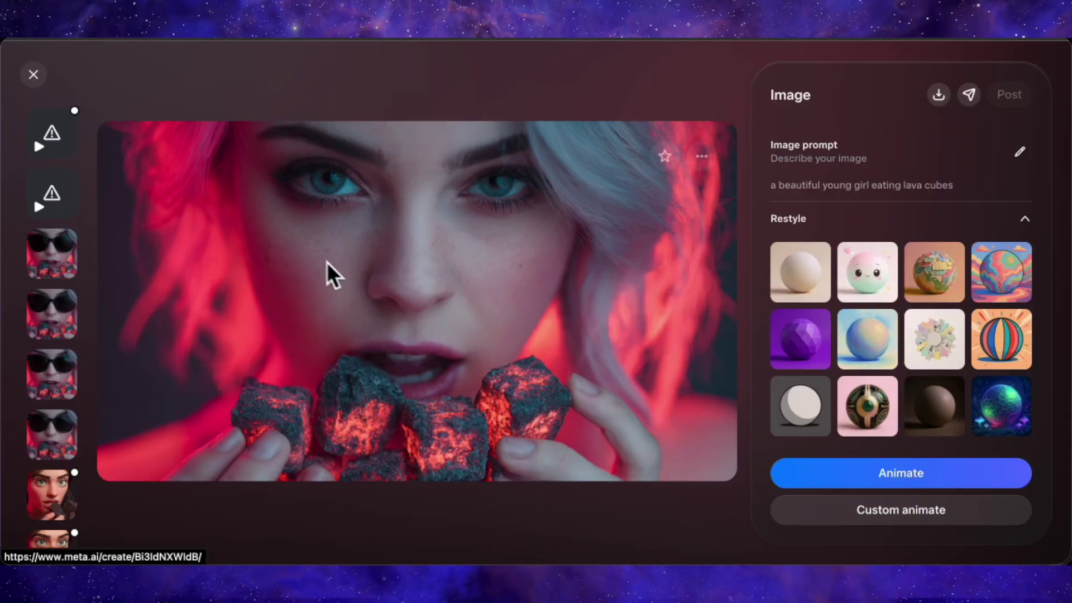
click(861, 475)
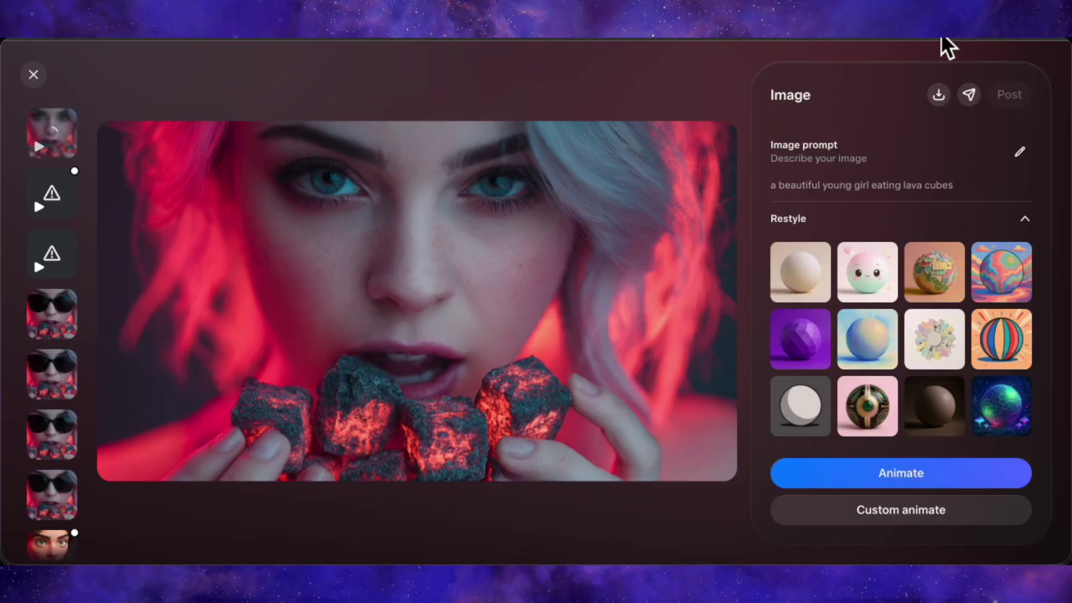
key(Escape)
scroll(537, 427, down, 1)
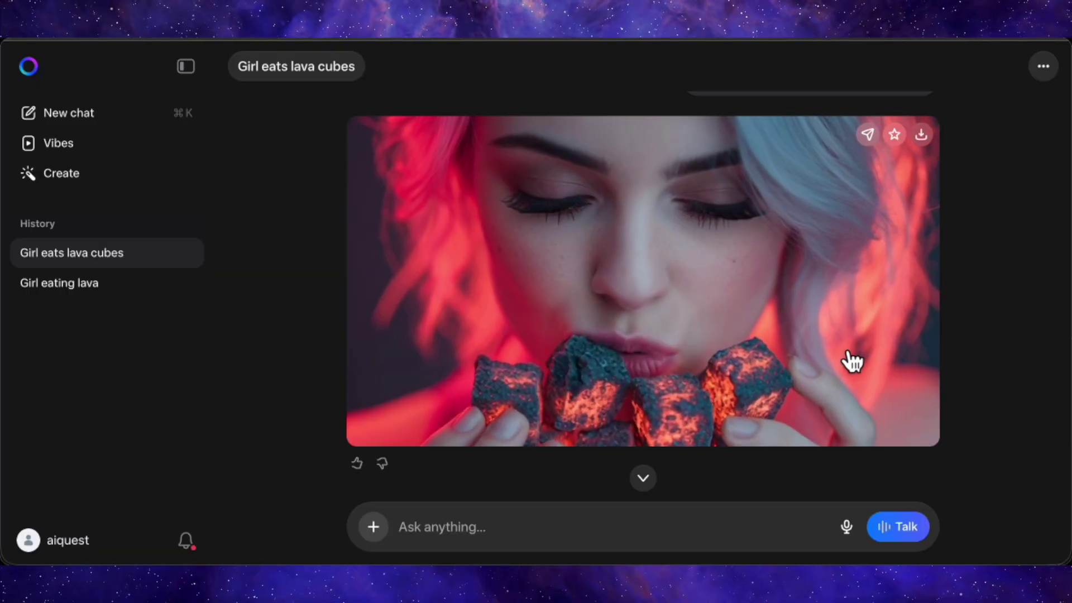
Open the lava cube video and browse its suggested music, closing it without adding any.
scroll(784, 275, up, 1)
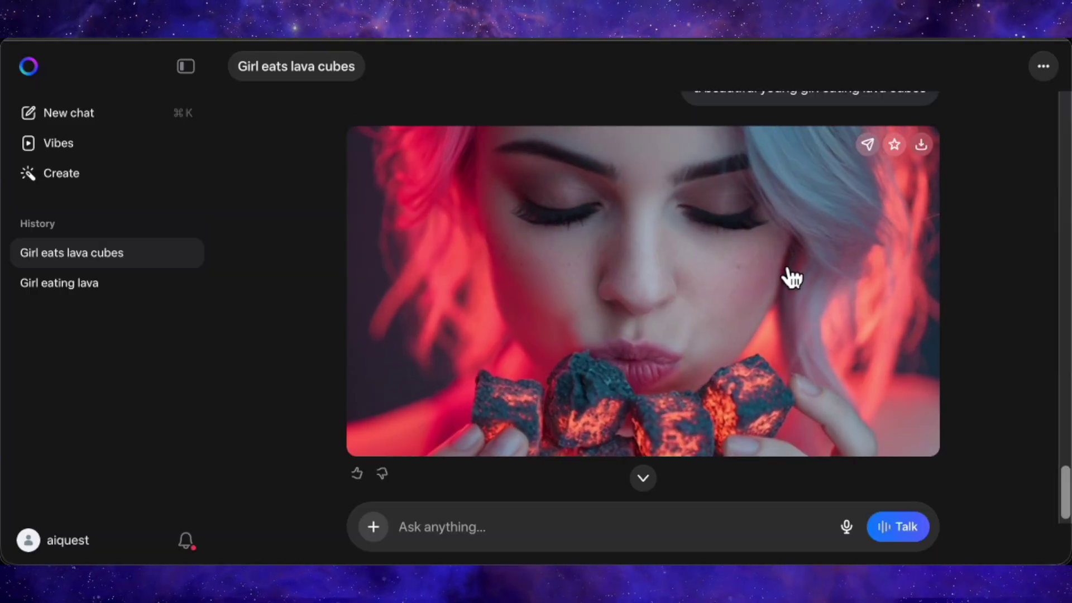
click(784, 271)
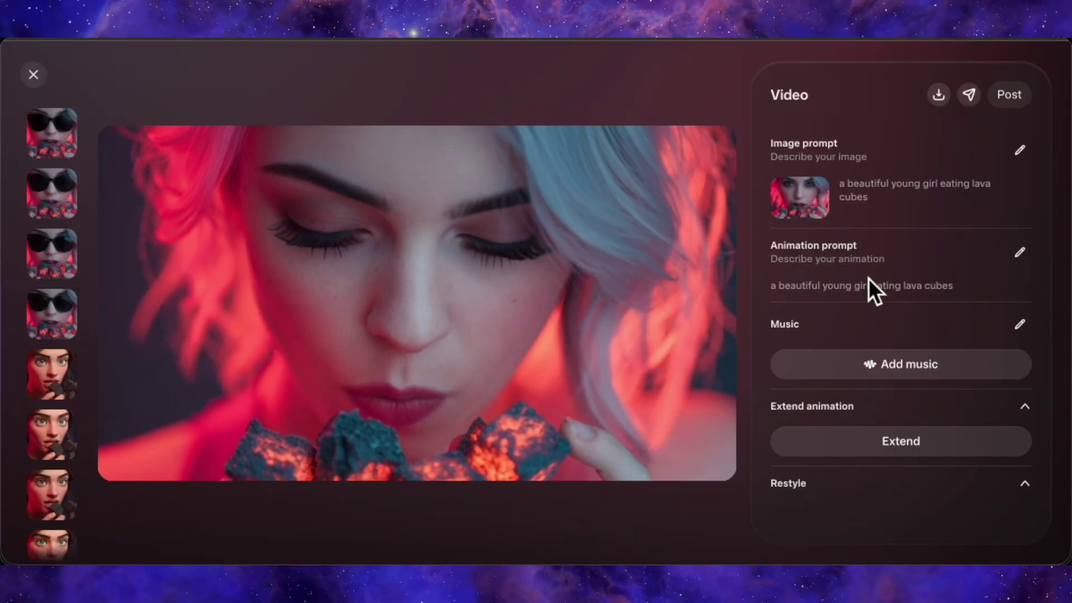
scroll(868, 278, down, 2)
click(876, 267)
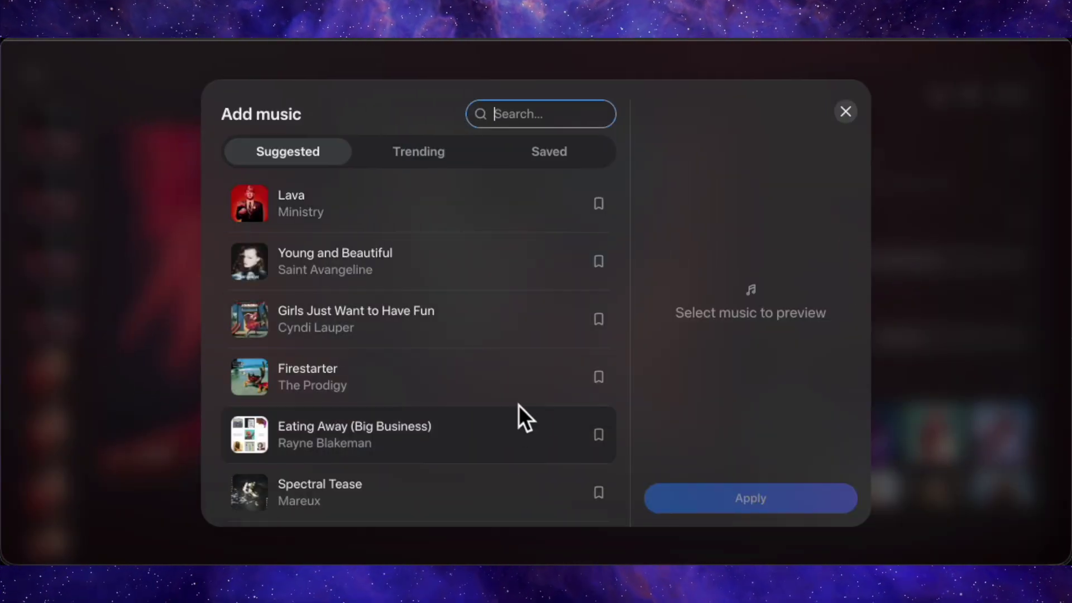
click(845, 112)
scroll(839, 296, down, 2)
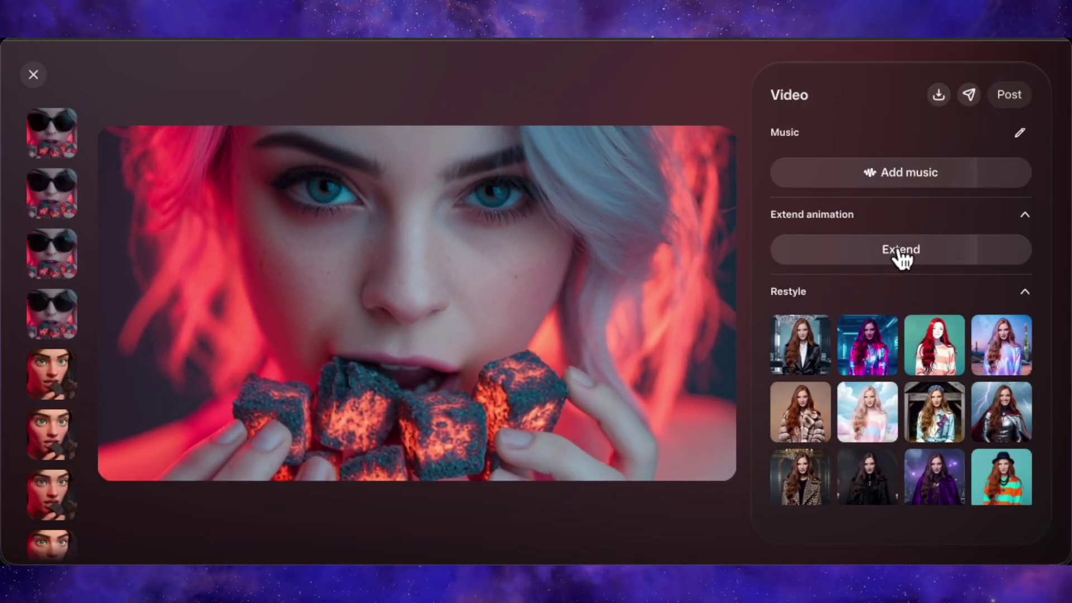
Extend the lava cube video to 9 seconds and scroll down to its Restyle styles.
click(897, 251)
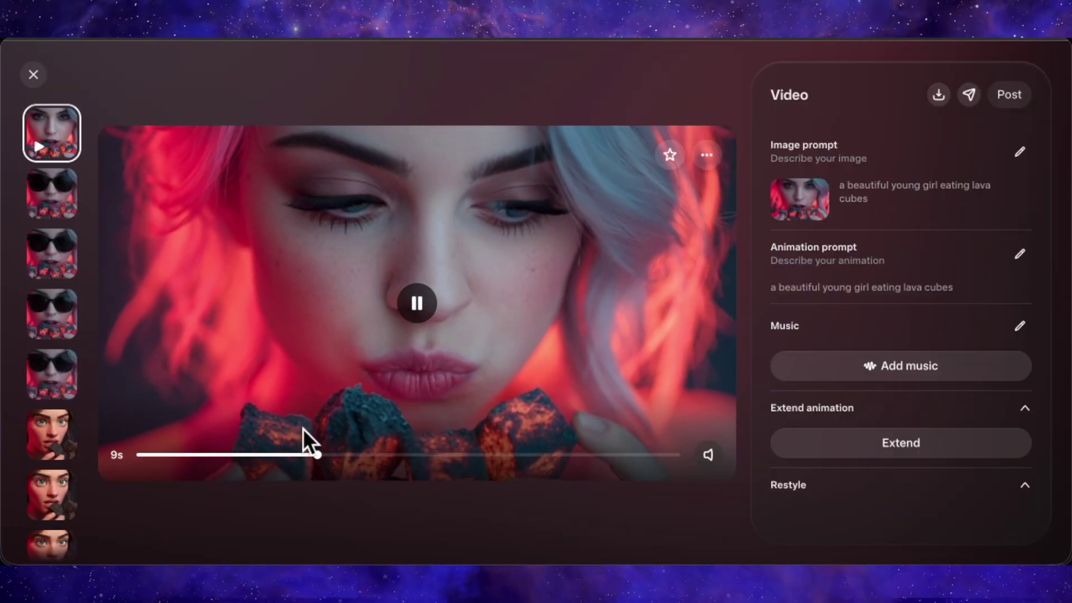
double_click(120, 456)
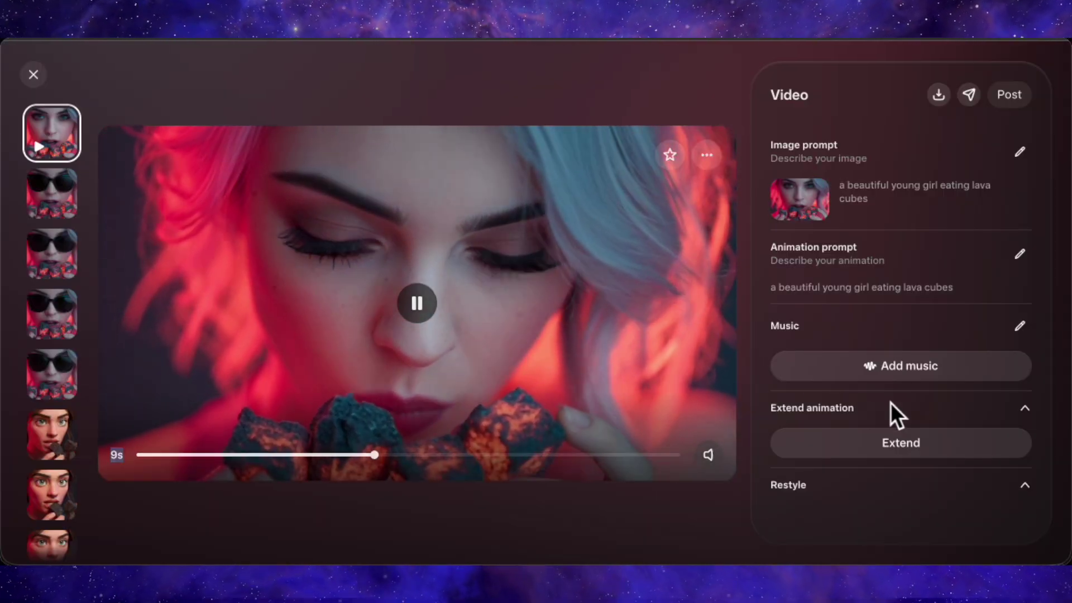
scroll(908, 419, down, 1)
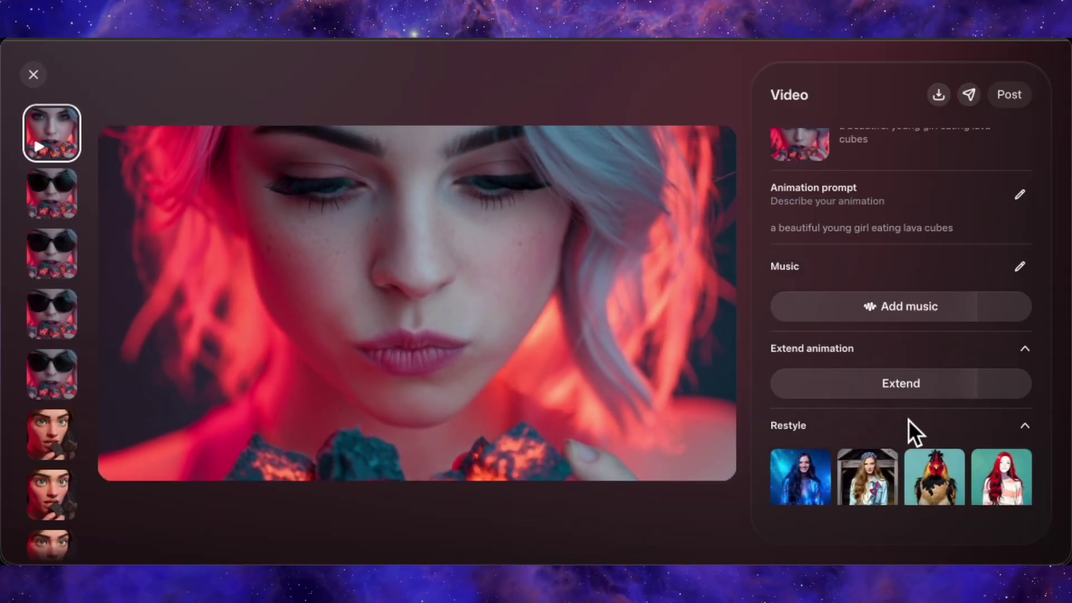
scroll(865, 380, down, 2)
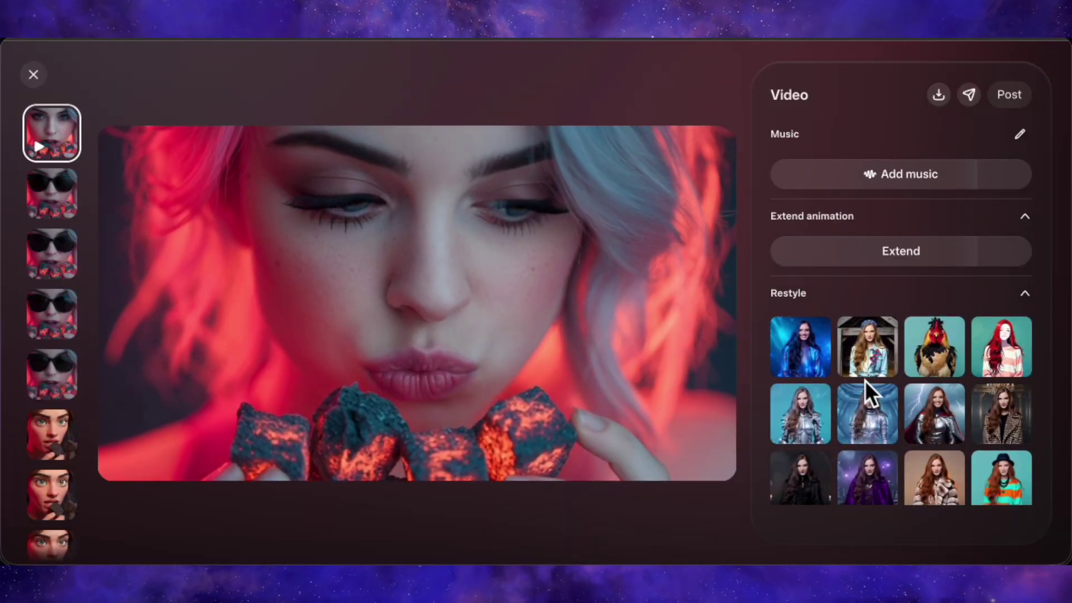
scroll(865, 380, down, 1)
Pick Skeleton from the full restyle gallery and restyle the lava cube video with it.
click(898, 481)
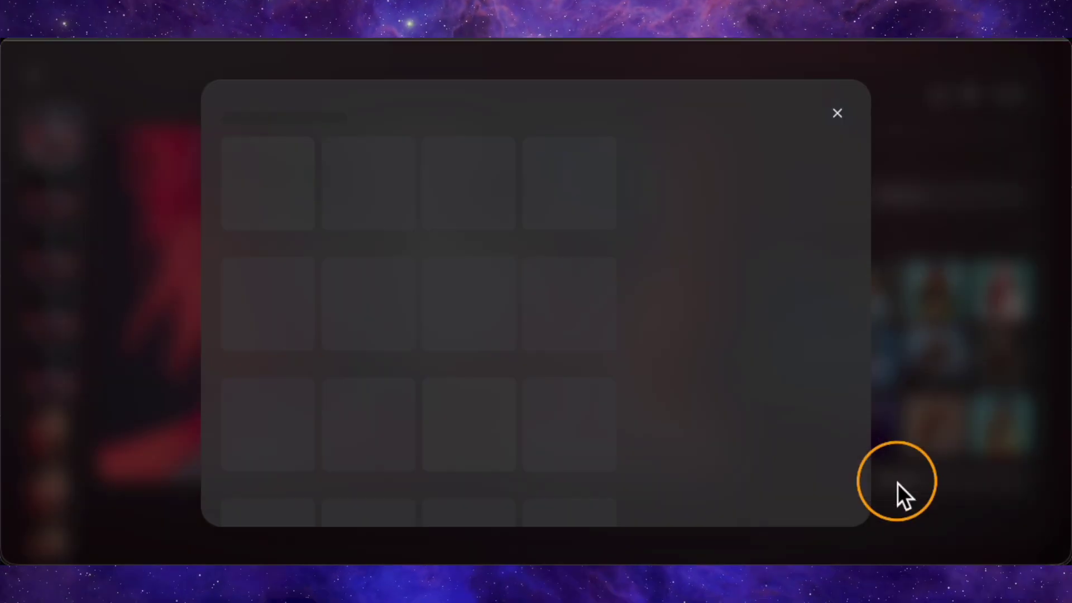
scroll(584, 309, down, 3)
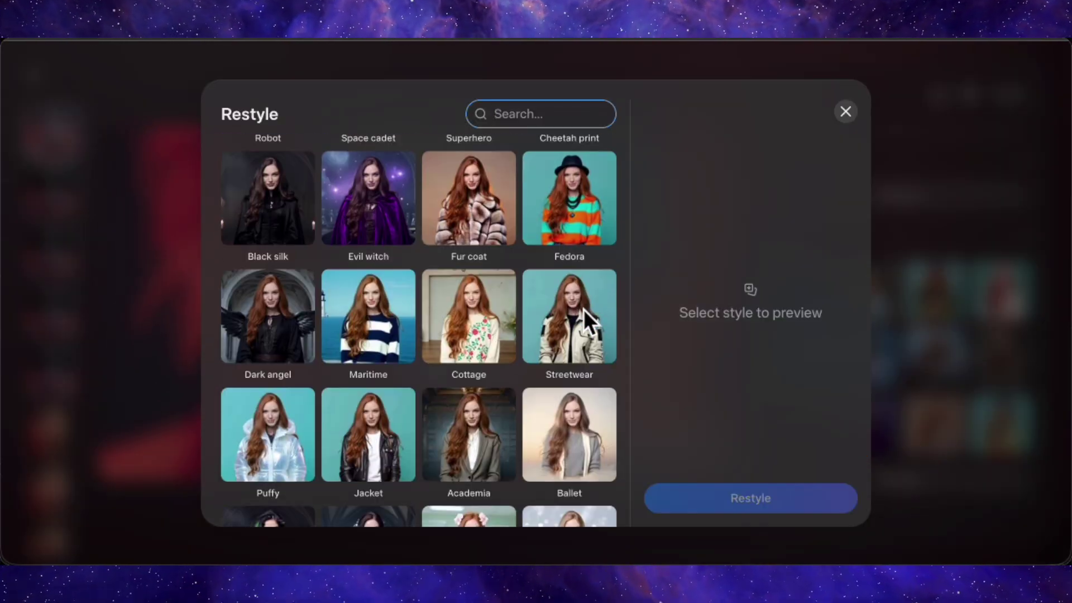
scroll(583, 309, down, 10)
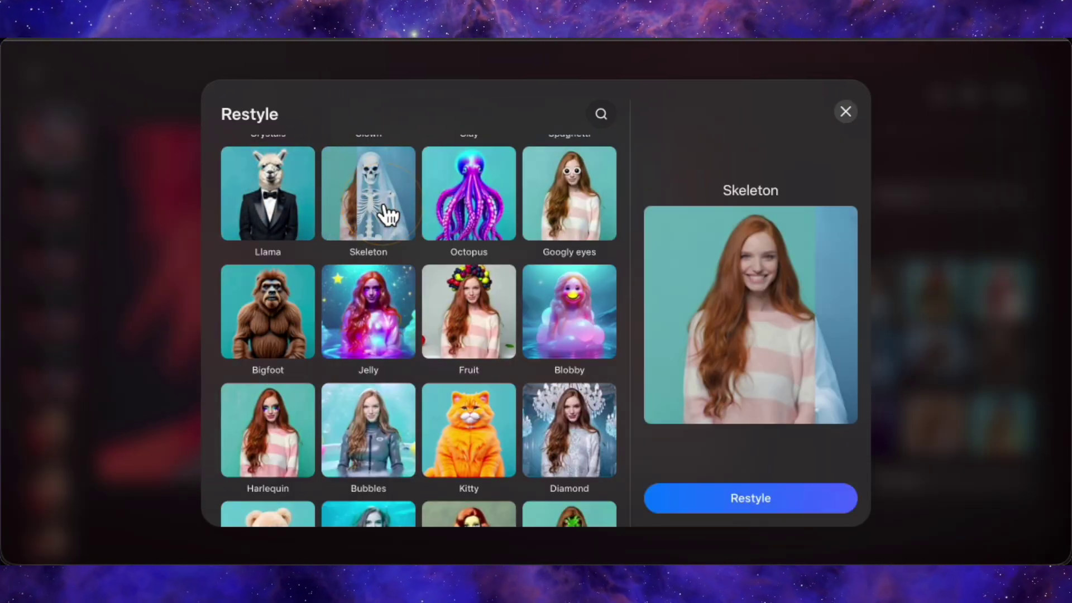
click(738, 502)
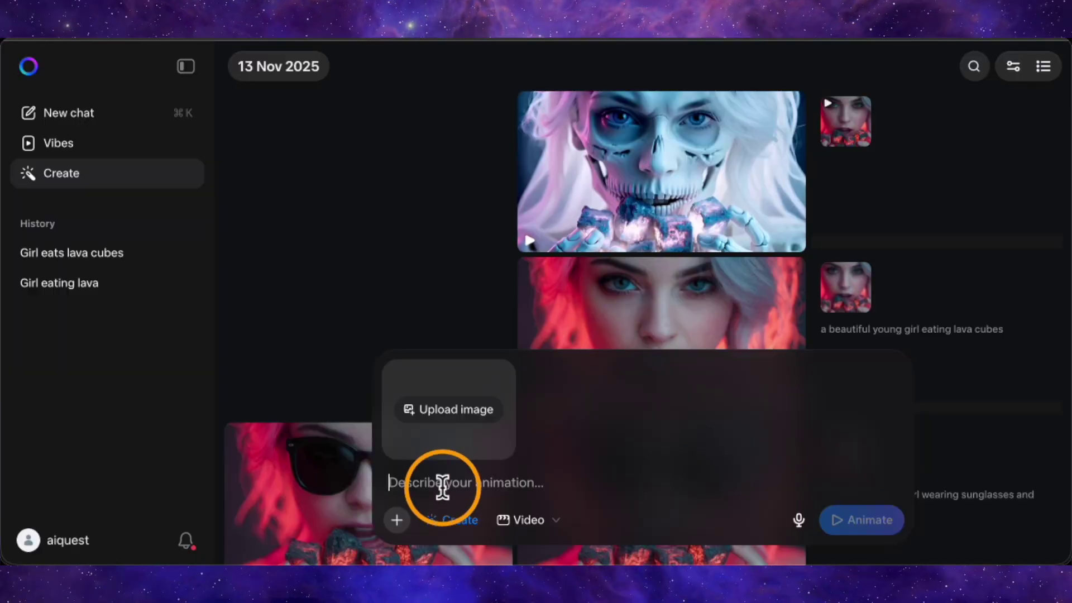
Paste the prepared summer-friends animation description and start generating it.
text(A young chubby thick, curvacious with a hourglass shape figure girl in a metro. wearing sleeveless fit light pink thin croptop, very short loose skirt. wet and sweating hot summer, in her room. She's with her best friend who has a similar figure and is wearing a mini skirt and a white croptop. She's completely drenched in sweat. They smile look into eachothers eyes and touch their noses.)
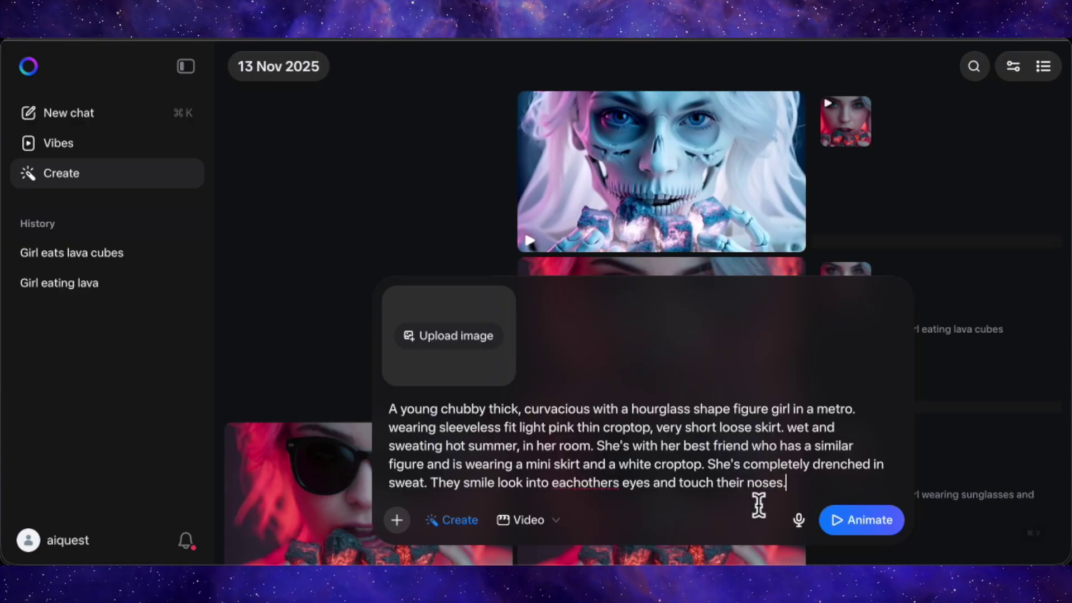
click(839, 525)
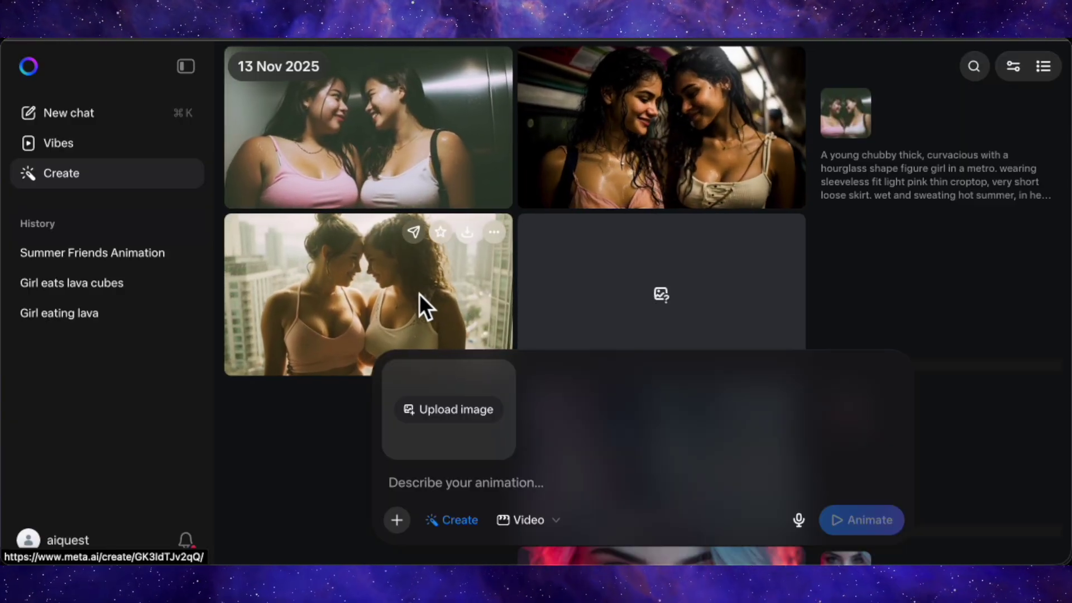
Play the metro and window-scene friends clips full size, then return to the gallery.
click(638, 150)
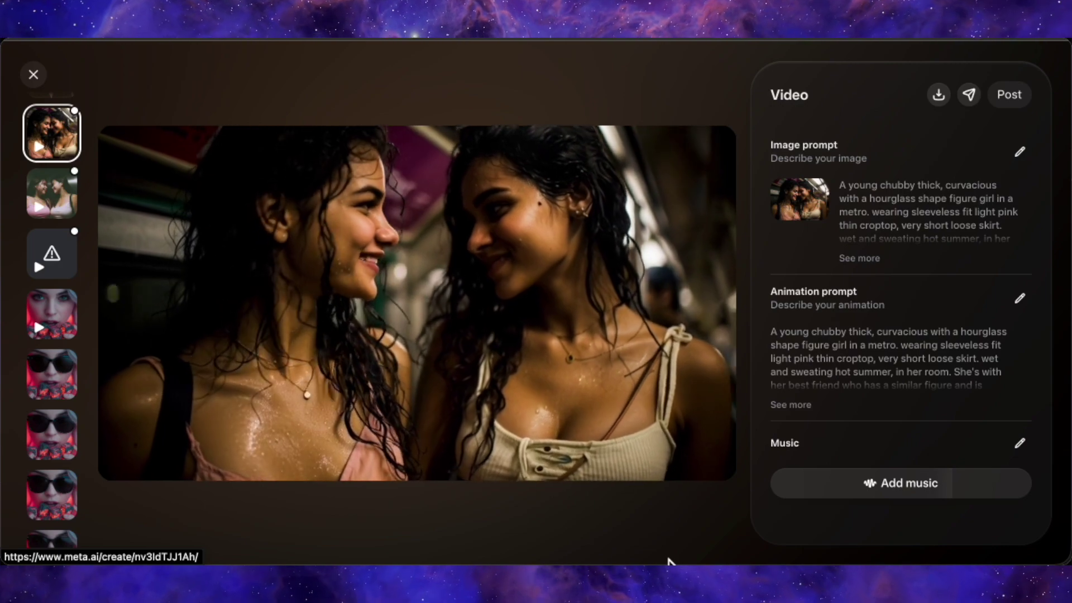
scroll(45, 193, up, 2)
click(45, 192)
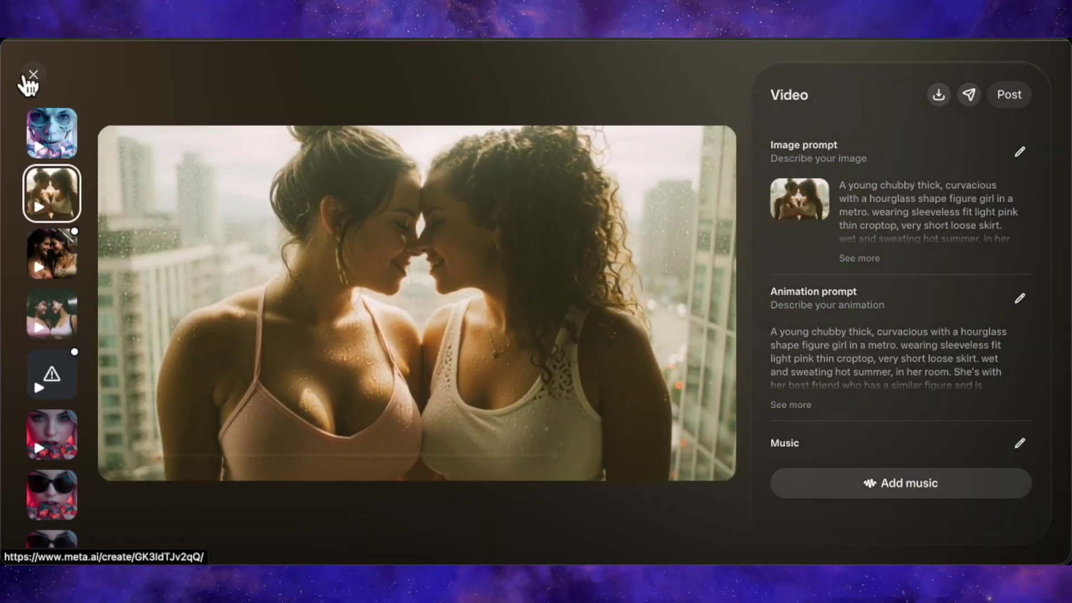
click(33, 75)
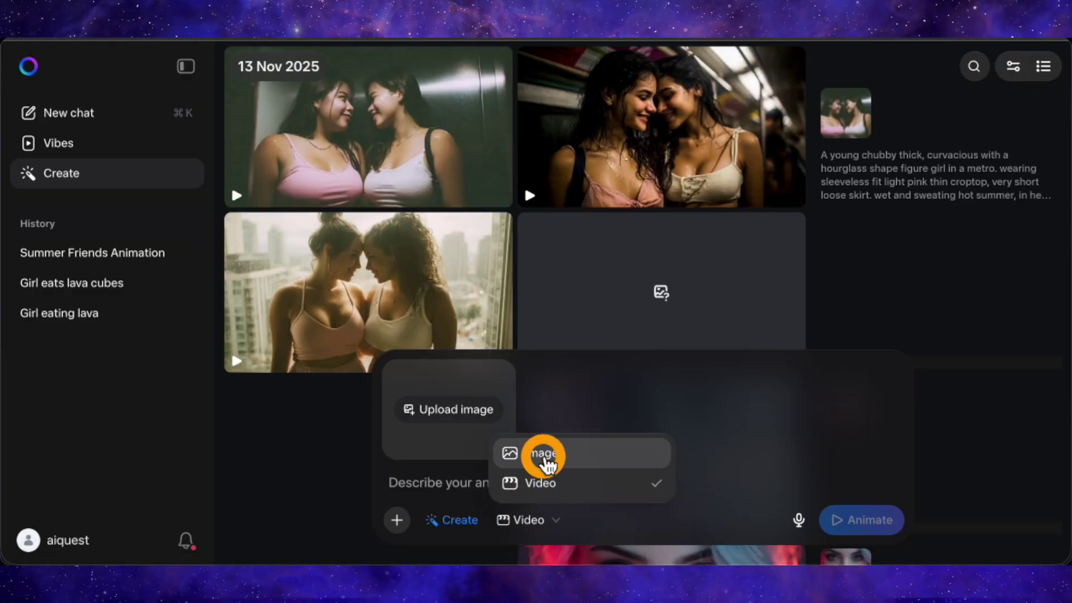
Generate dancer images in Image mode and view the orange, teal and red-dress results.
click(544, 455)
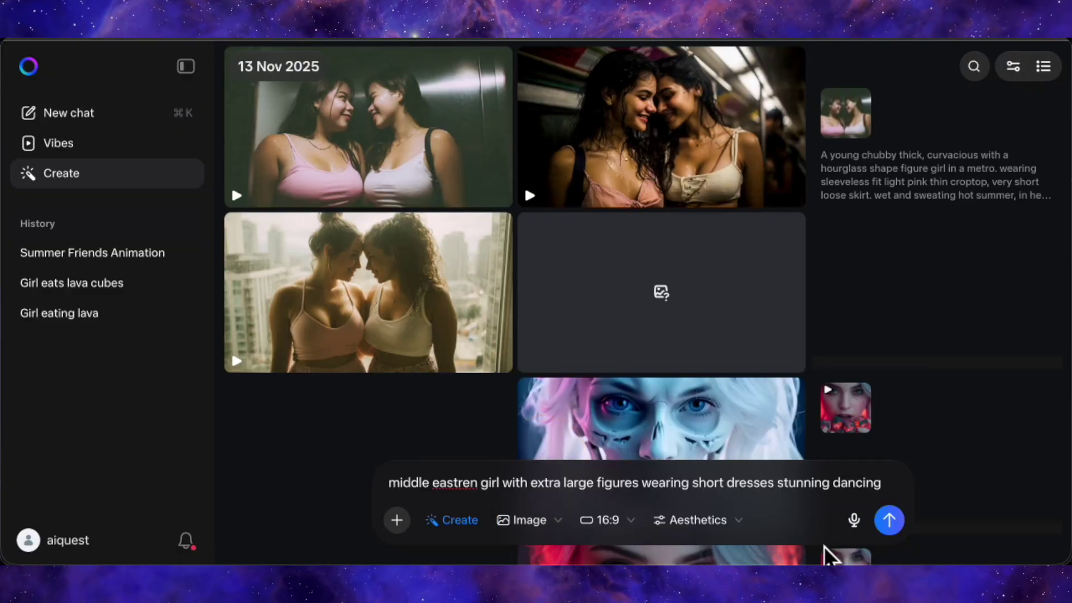
click(890, 524)
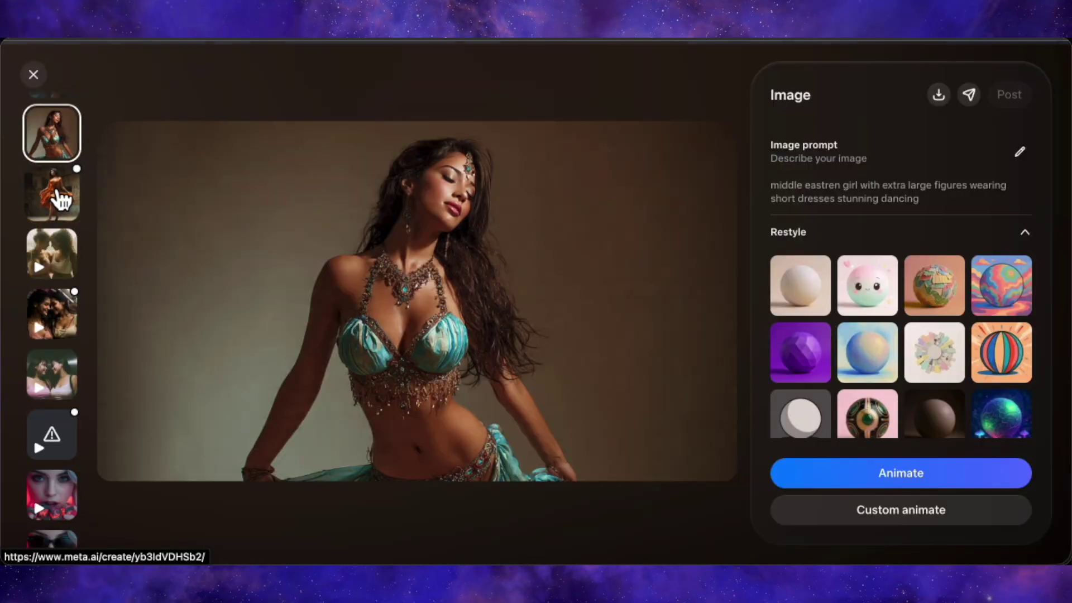
click(59, 195)
scroll(56, 223, up, 3)
click(61, 257)
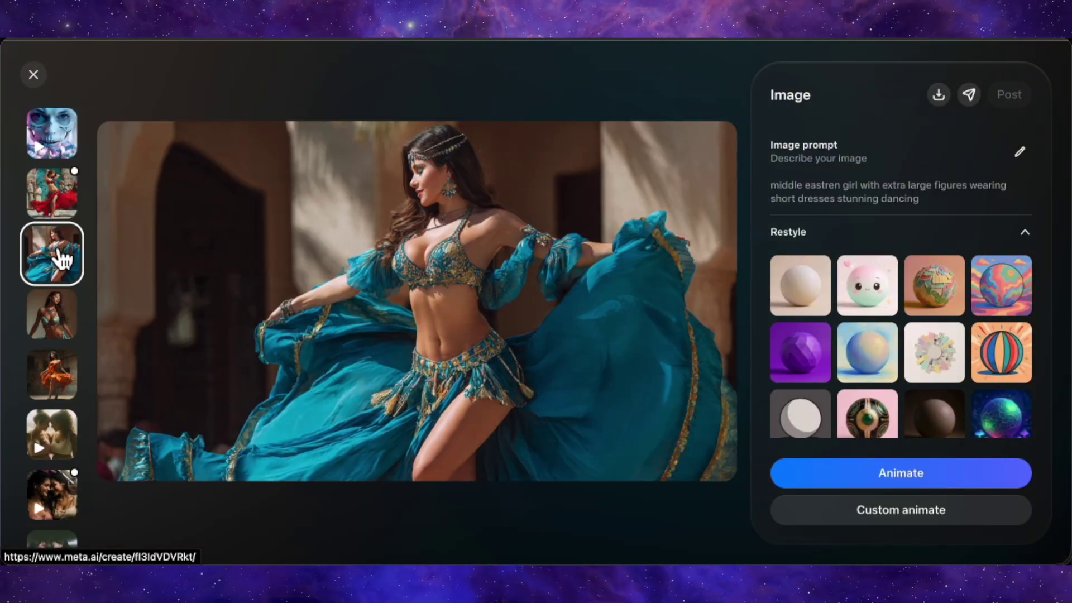
click(52, 193)
Animate the teal-dress dancer image and open the new dance video.
key(Escape)
click(666, 239)
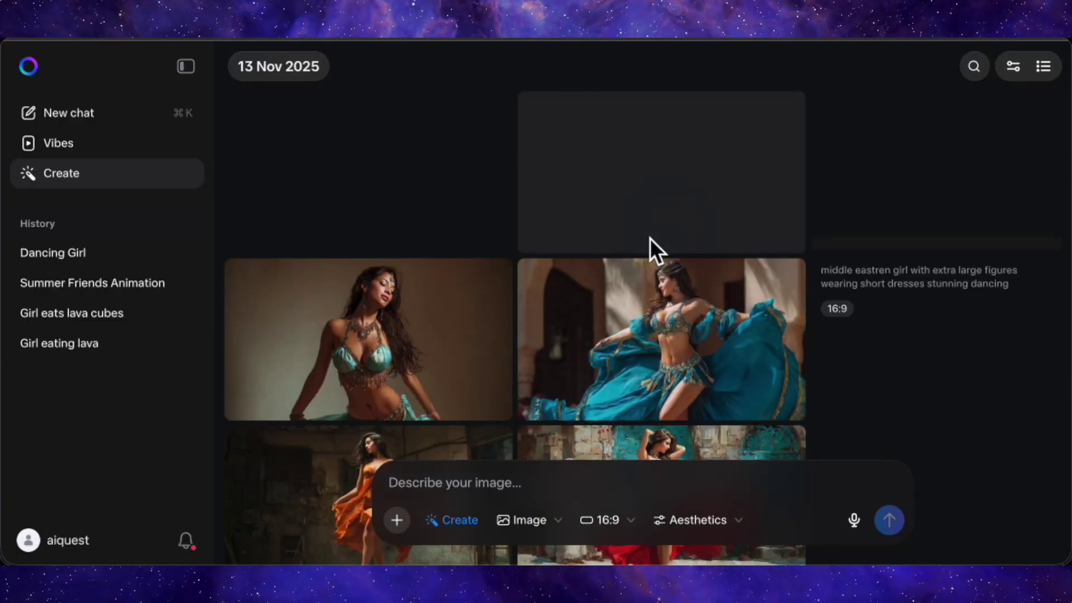
click(650, 239)
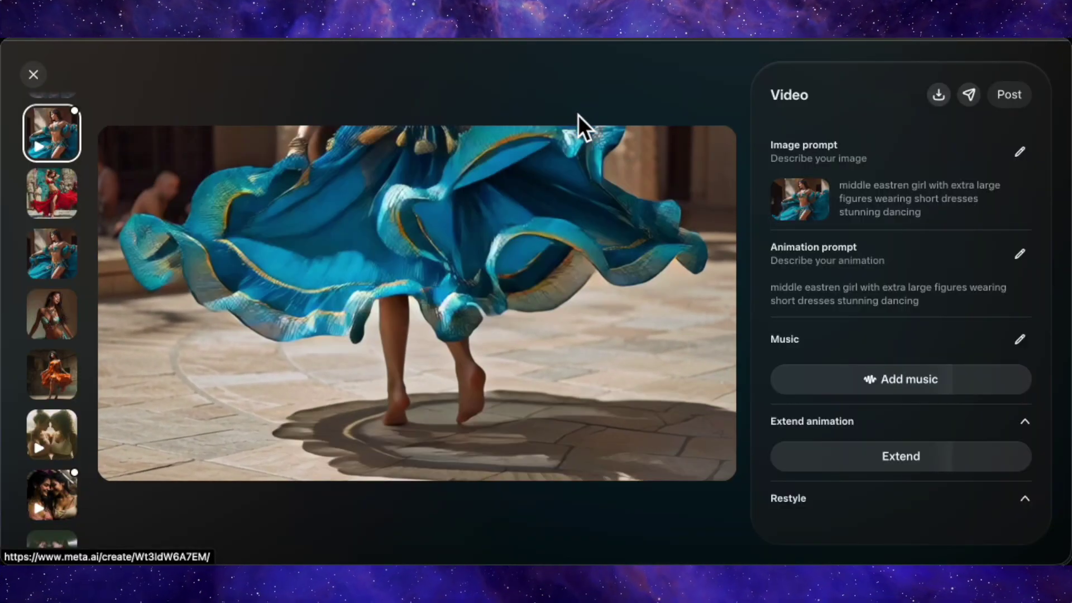
Generate images from the pasted coral-reef and sea-turtle prompt.
key(Escape)
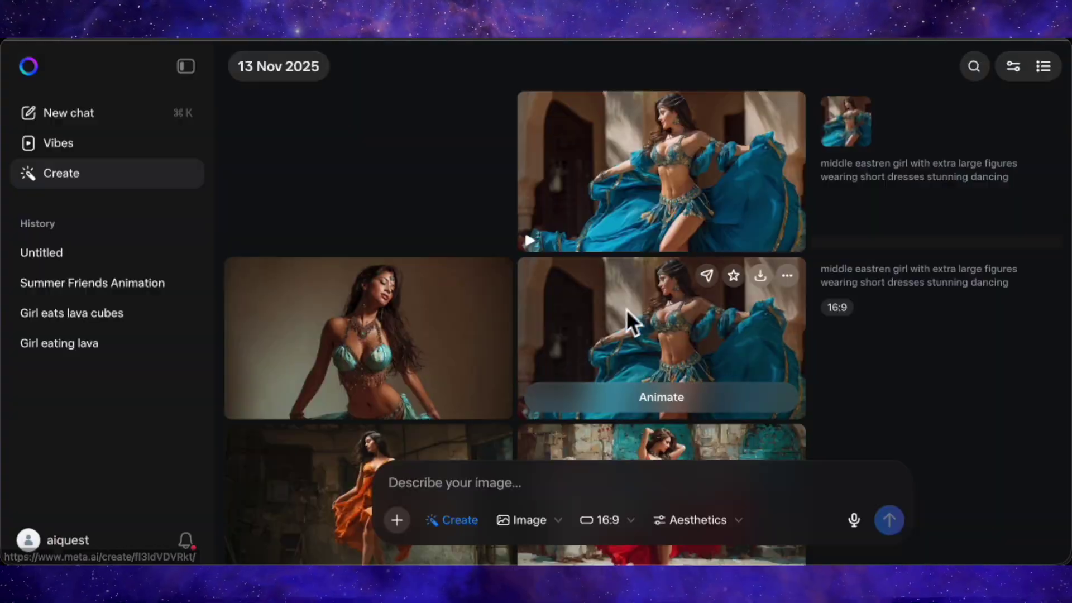
key(super+v)
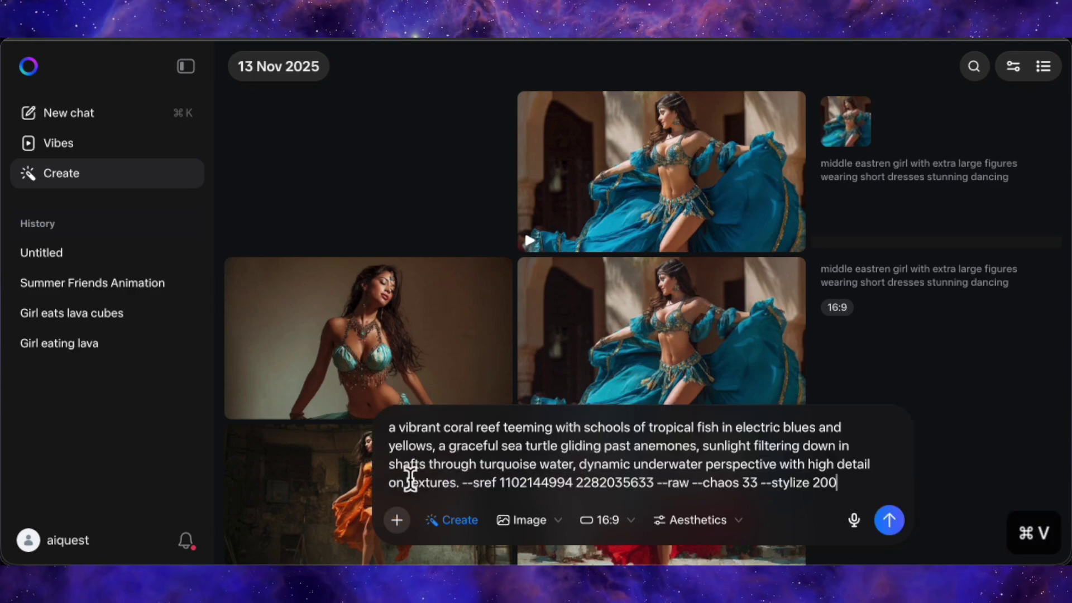
click(888, 520)
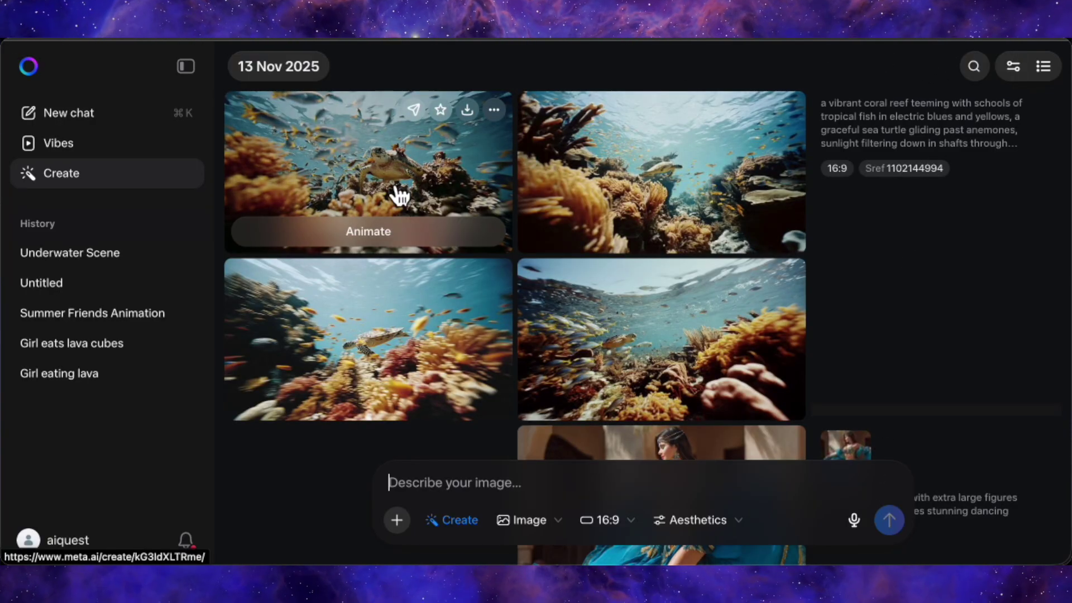
Browse the coral-reef images large, including the turtle and fish-school scenes.
click(392, 178)
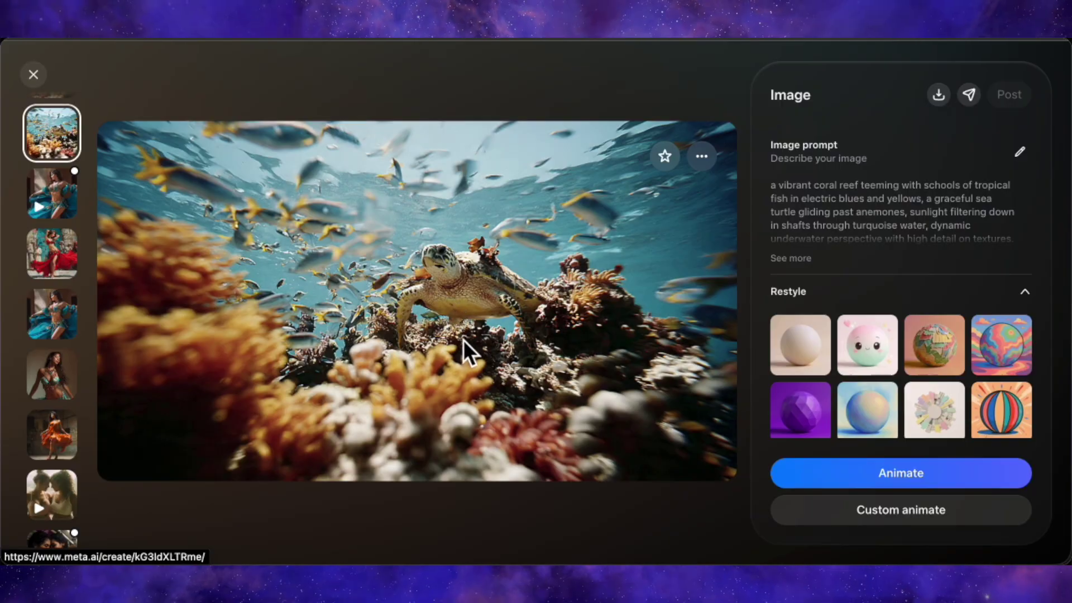
click(56, 327)
click(54, 273)
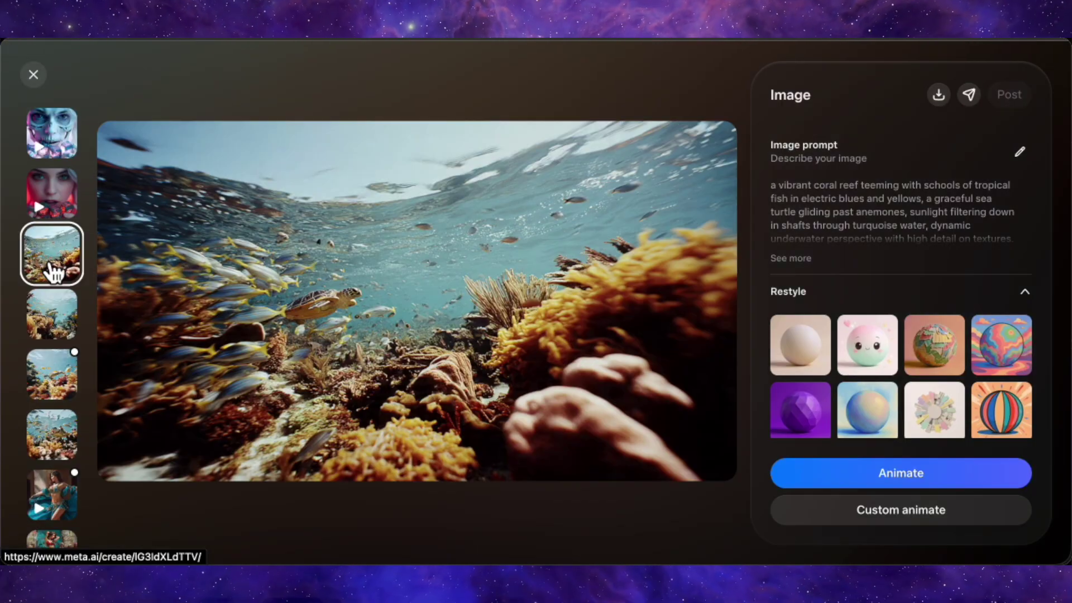
click(67, 390)
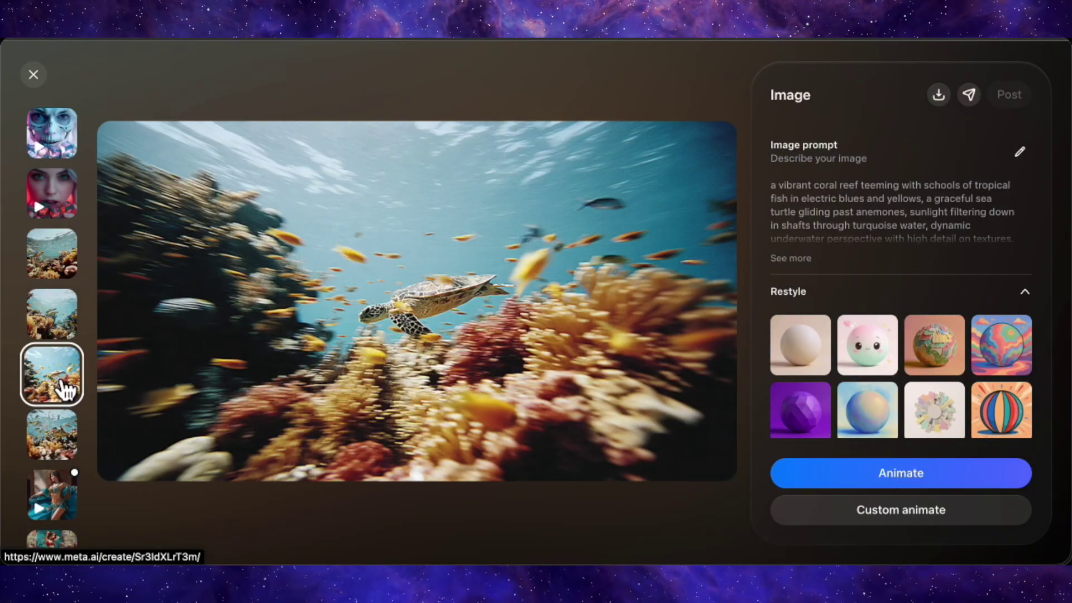
click(64, 326)
click(59, 256)
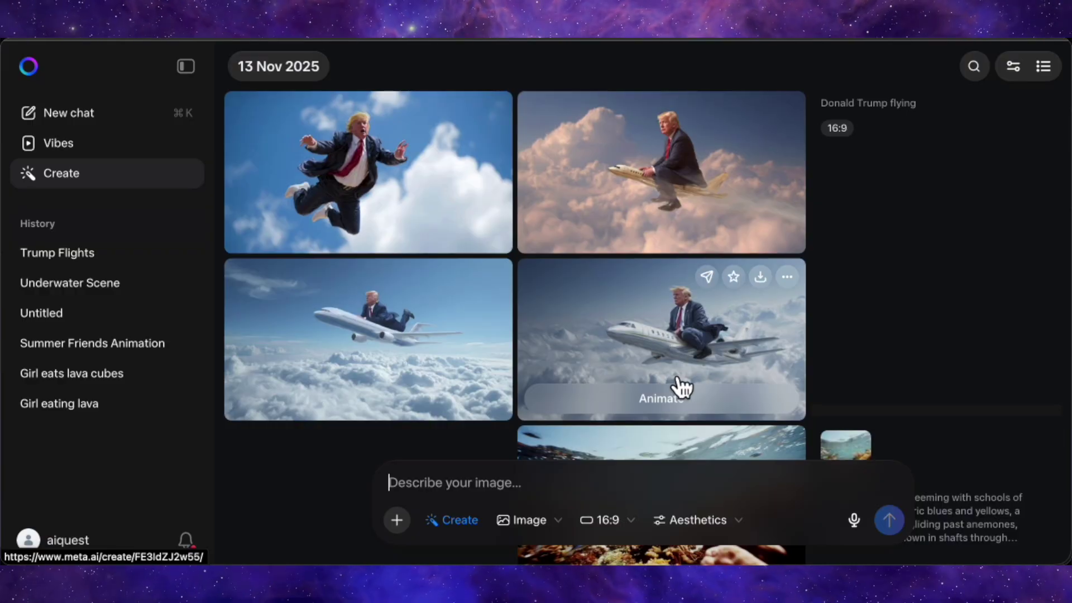
Animate the jet-rider image and play the resulting video.
click(670, 409)
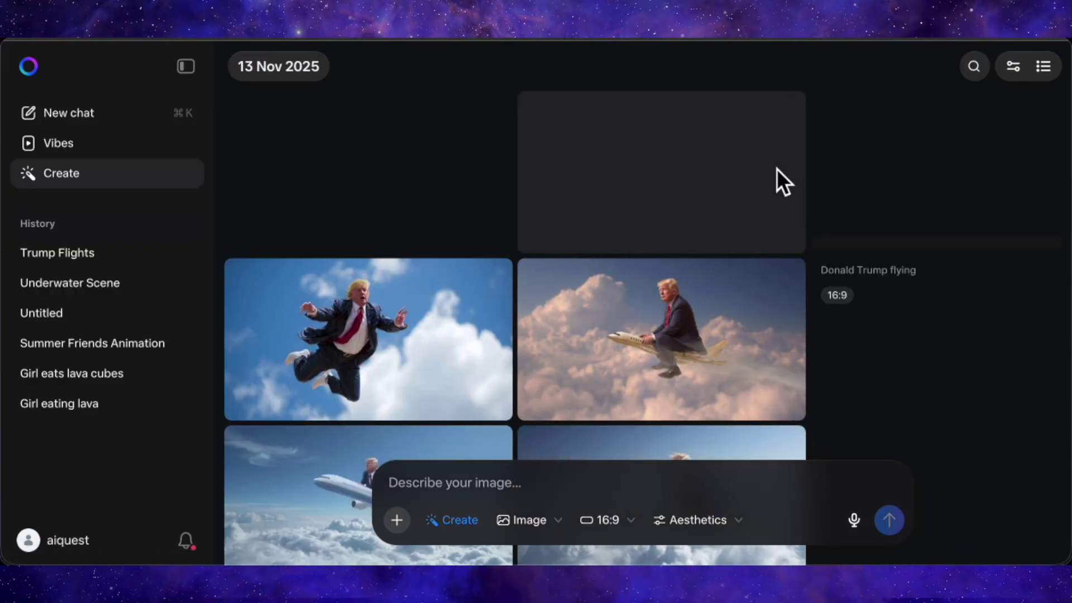
click(532, 244)
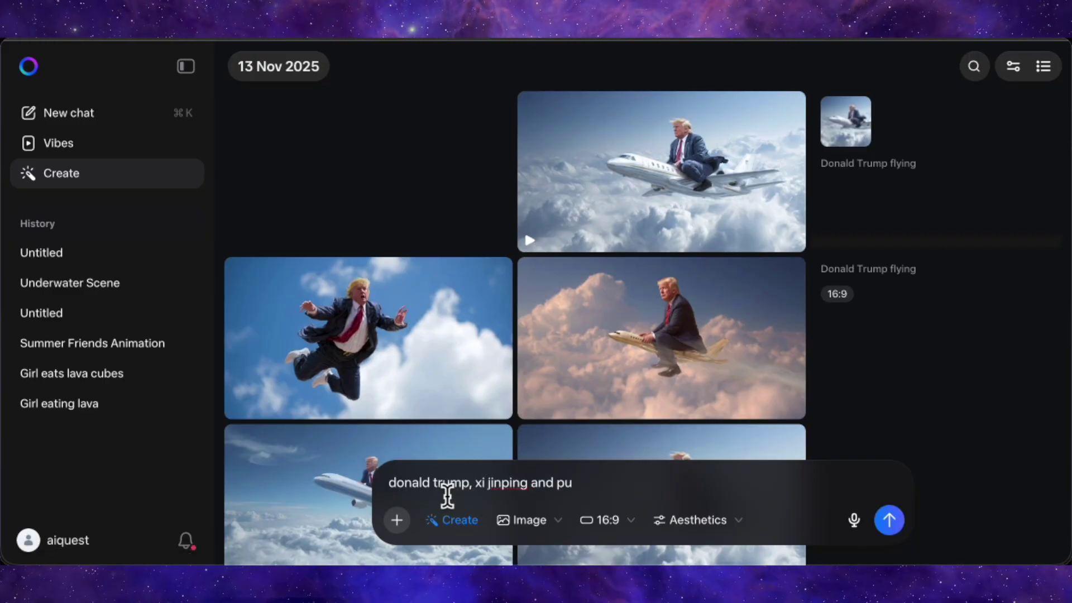
Generate the world-leaders beach images and start writing a dragon's-eye prompt.
click(887, 522)
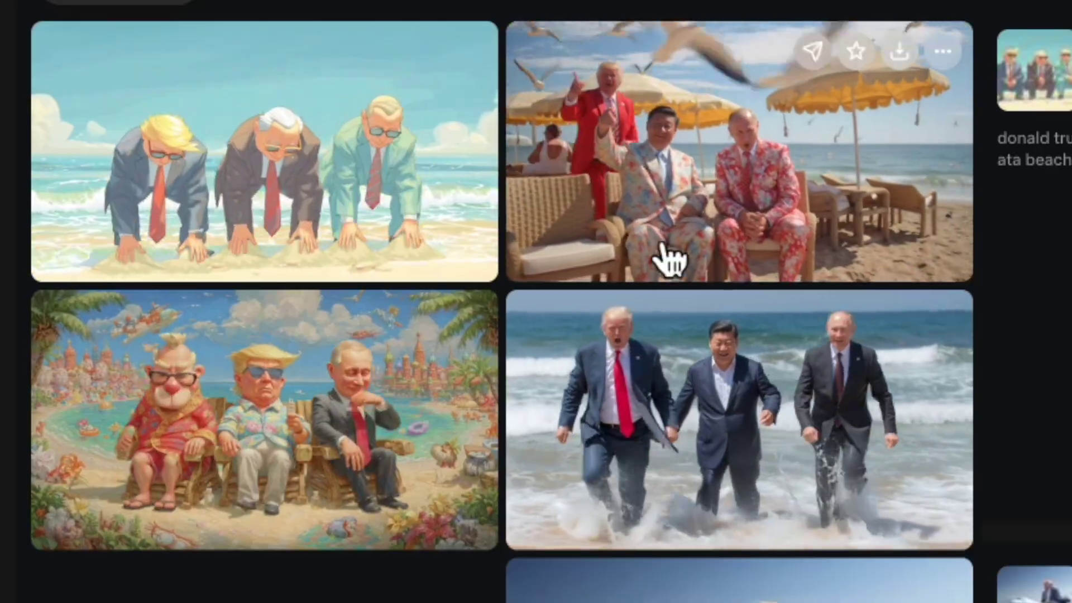
click(473, 484)
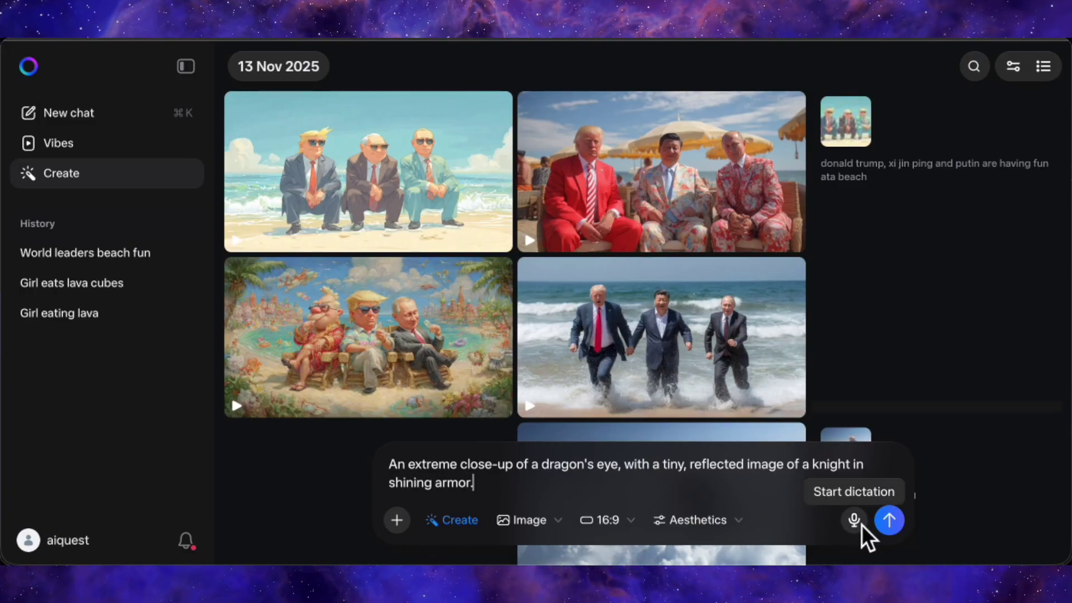
Generate the dragon's-eye knight-reflection images and open the lower-left one large.
click(892, 522)
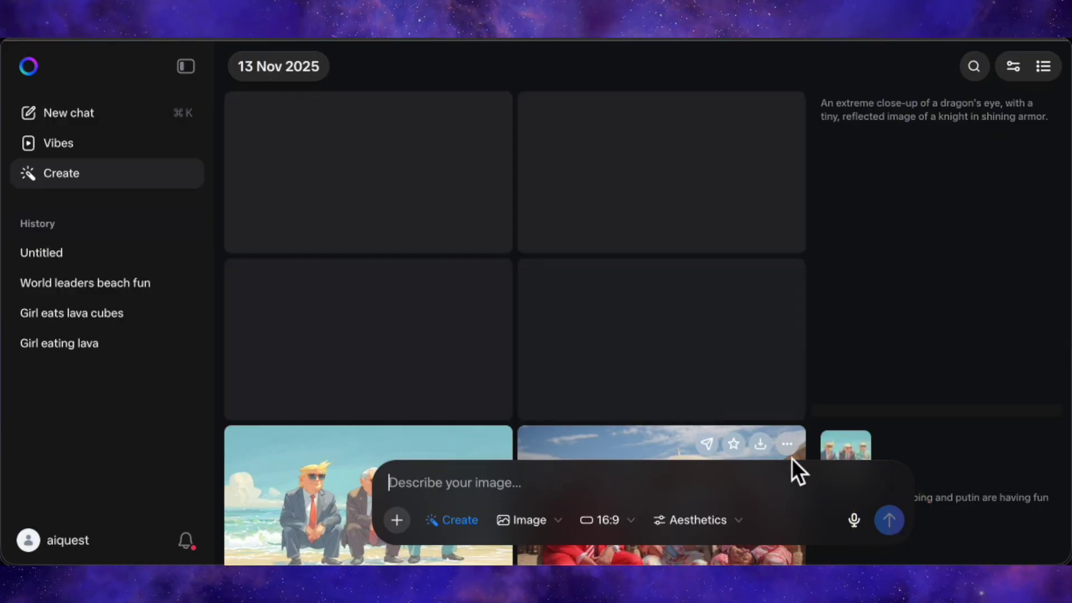
mouse_move(461, 346)
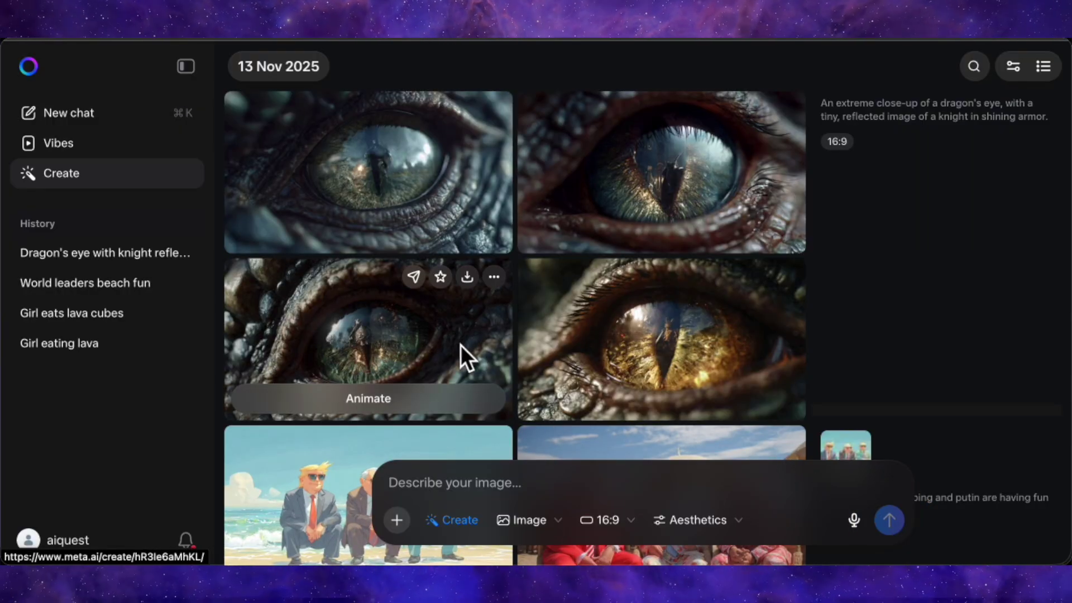
click(407, 313)
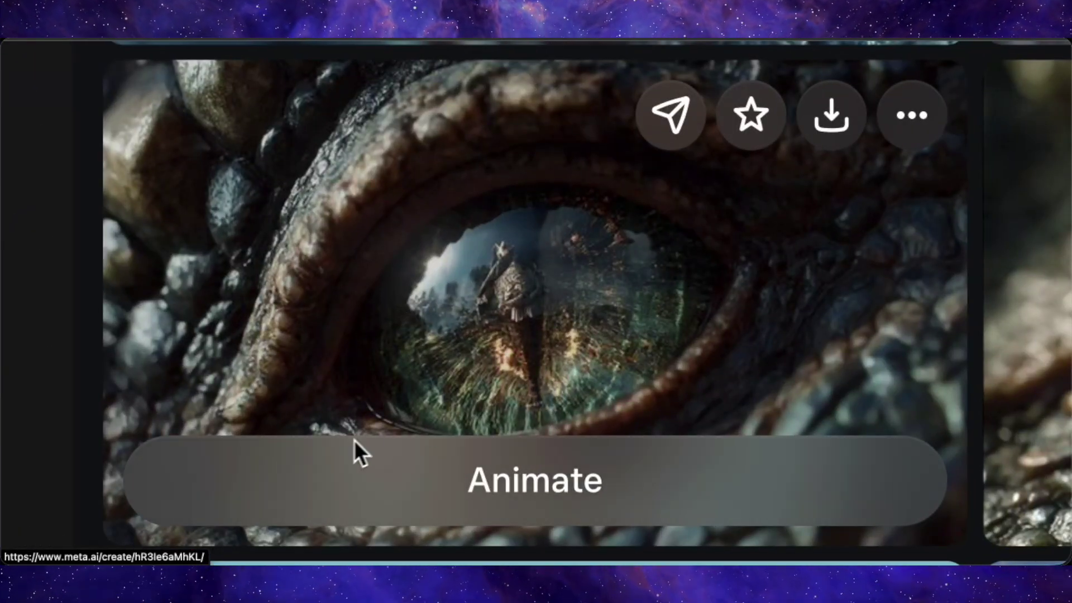
Pan the enlarged image, reset page zoom, and animate the top-left dragon's-eye image.
scroll(524, 320, up, 10)
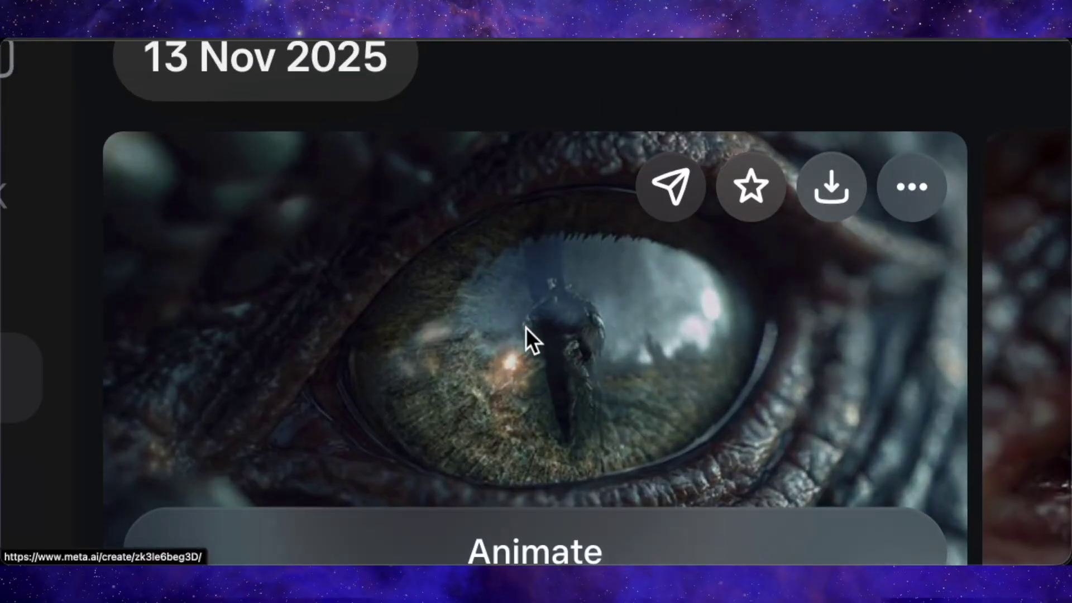
scroll(564, 369, right, 3)
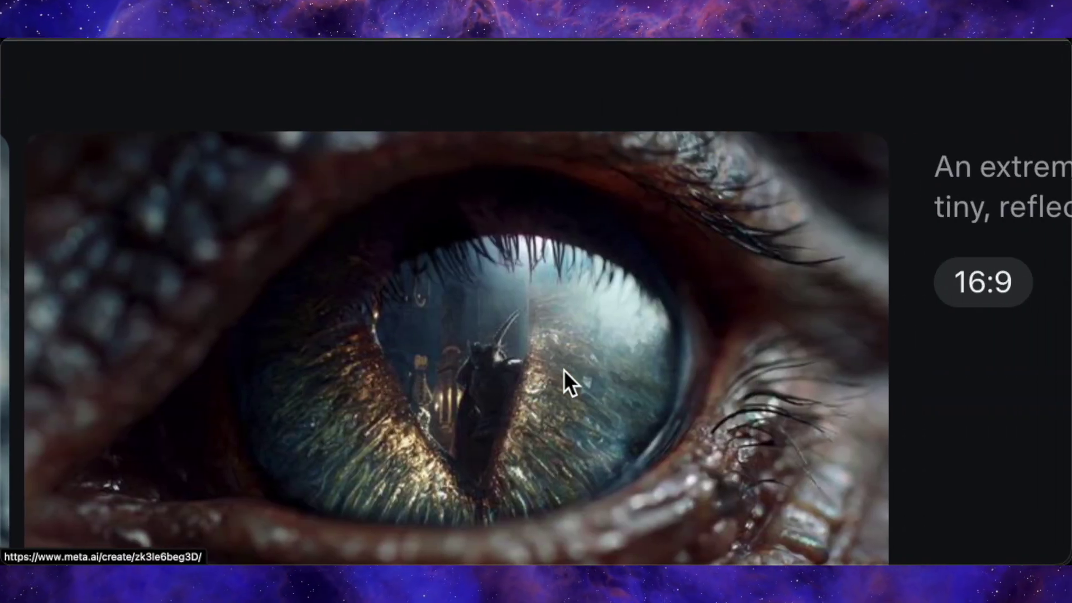
scroll(537, 372, down, 5)
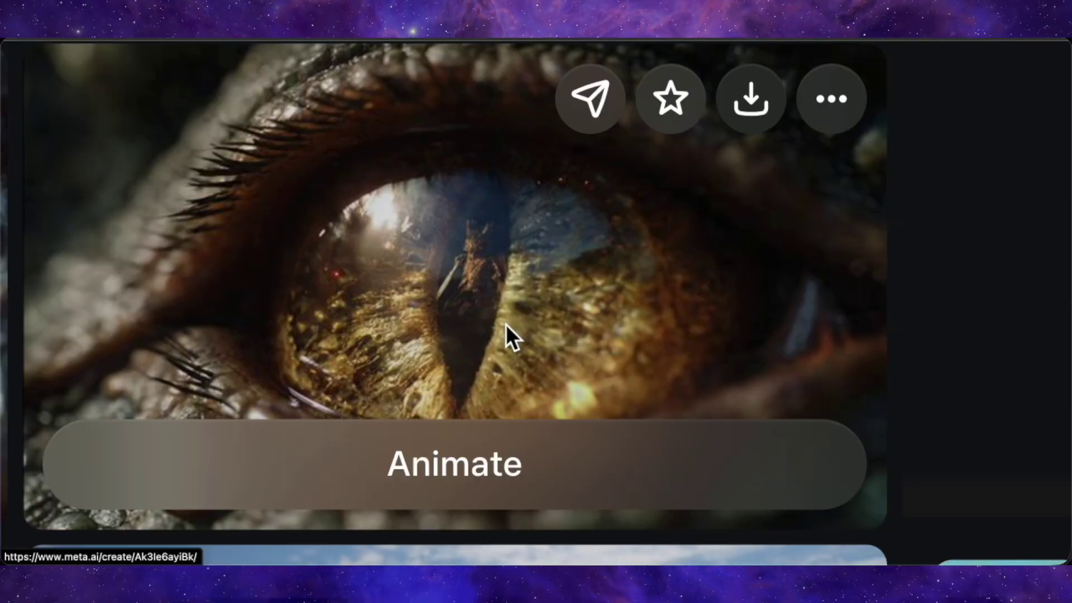
scroll(505, 324, left, 3)
key(super+0)
key(super+minus)
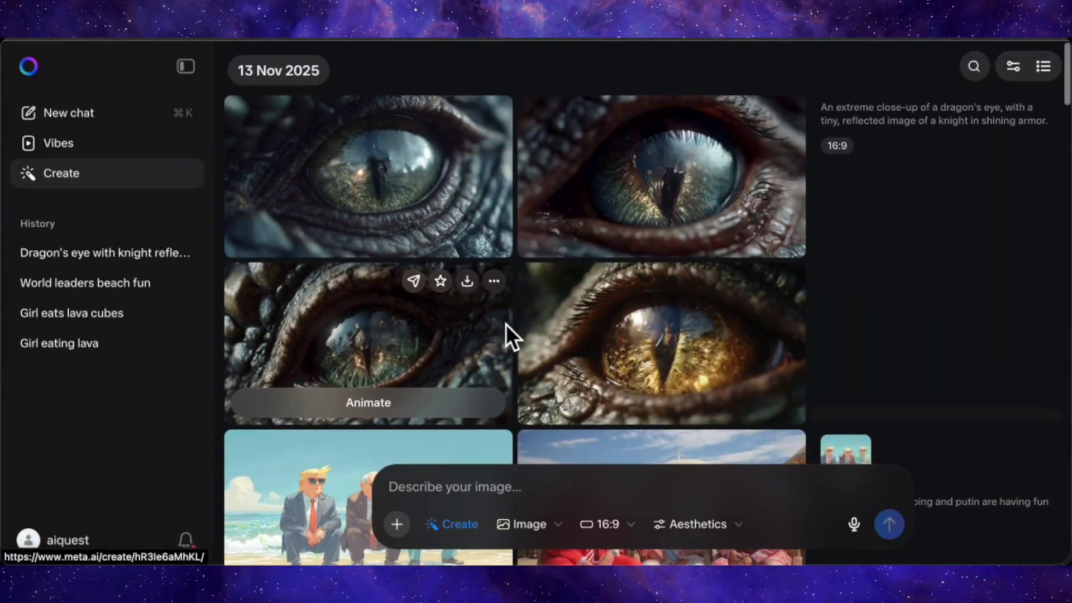
click(366, 236)
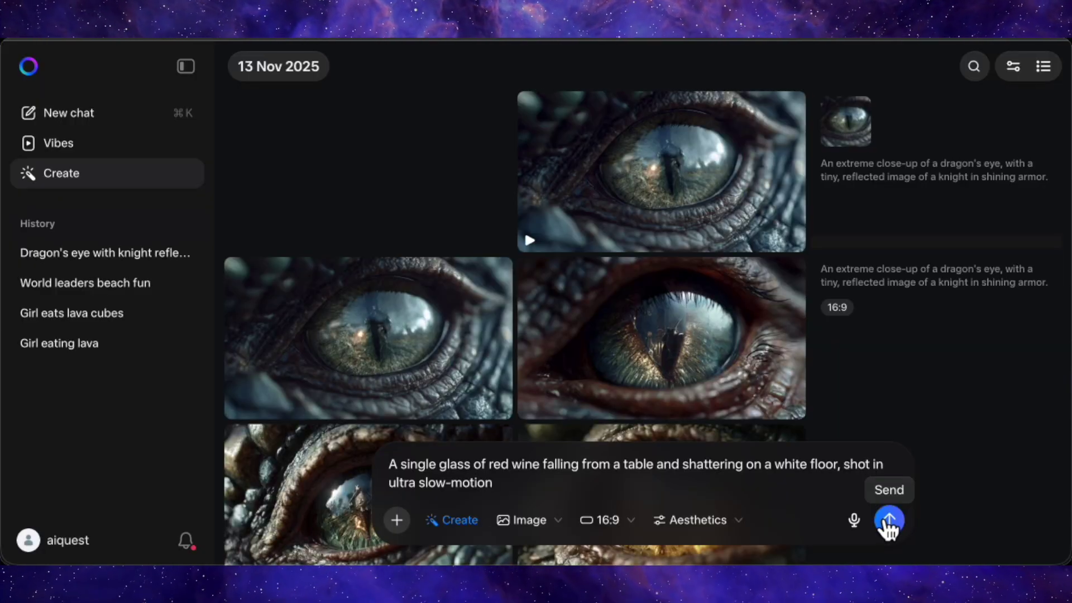
Generate the shattering red-wine-glass clips and scroll back to the summer-friends video.
click(888, 520)
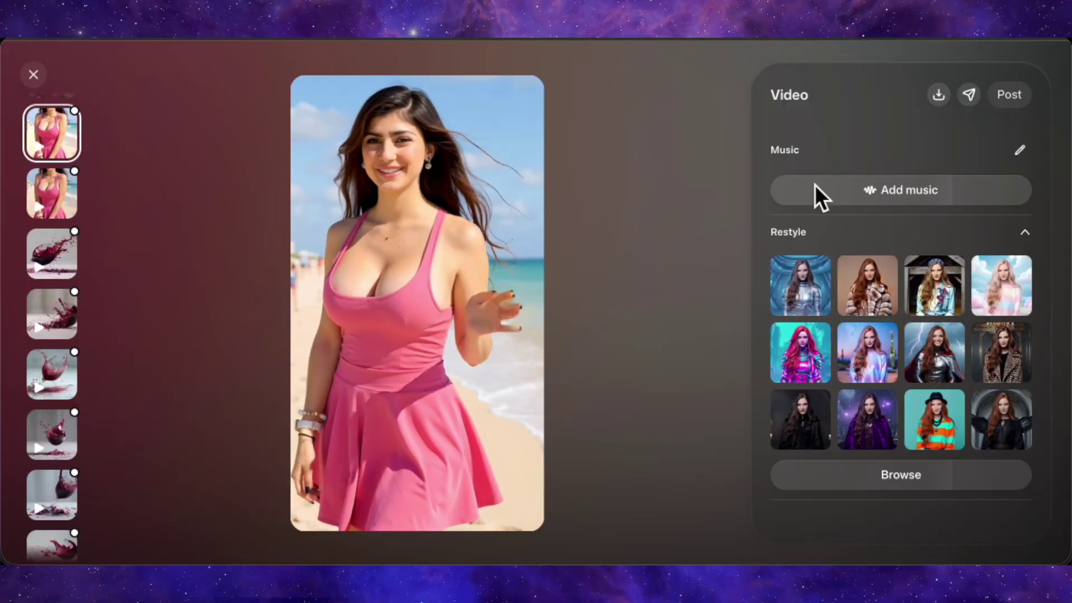
scroll(383, 517, up, 1)
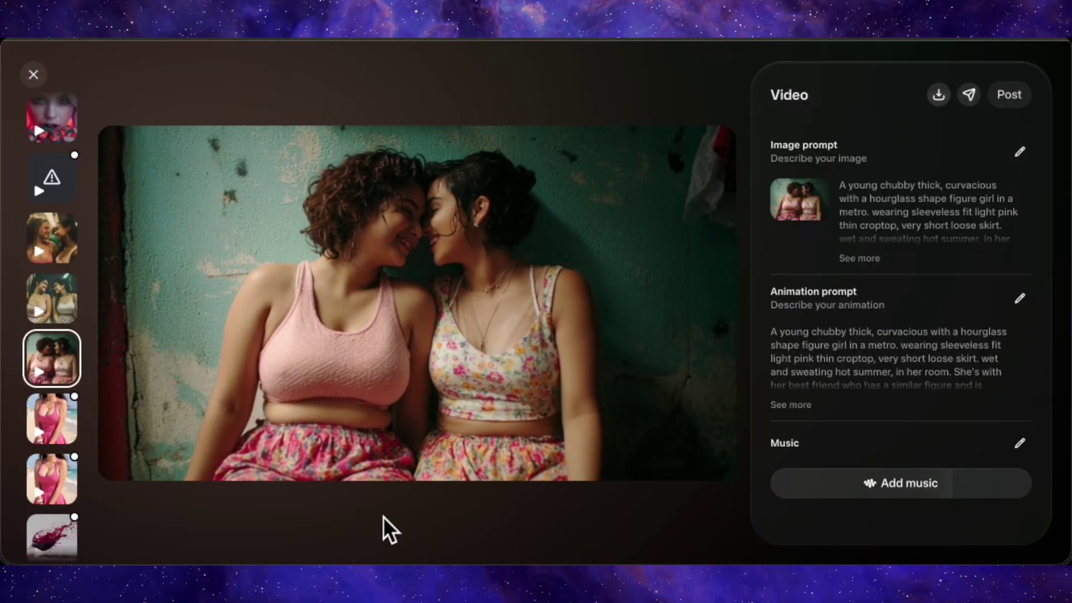